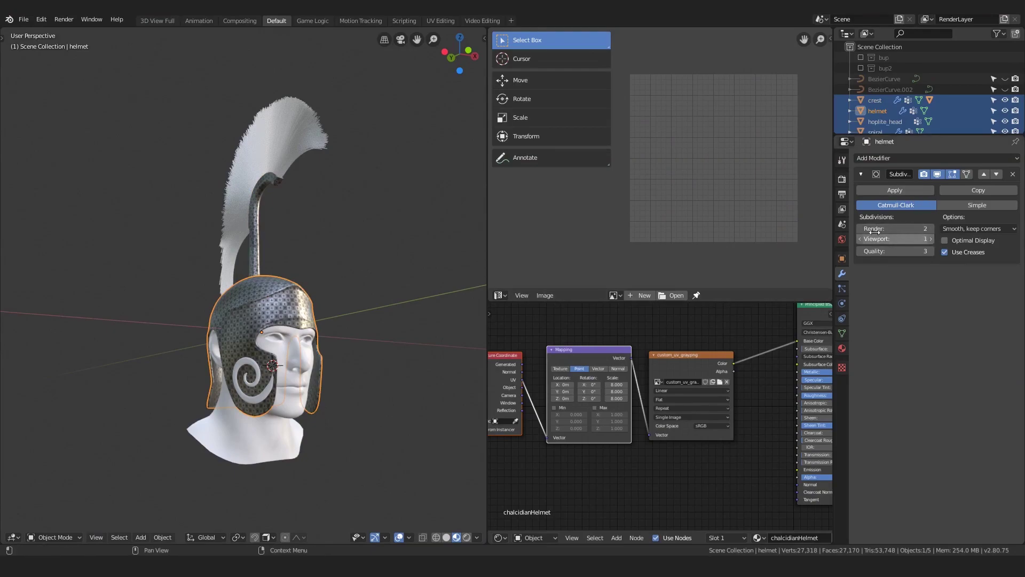
Set the render subdivisions of the crest's Subdivision modifier to 1
click(271, 185)
double_click(859, 229)
text(1)
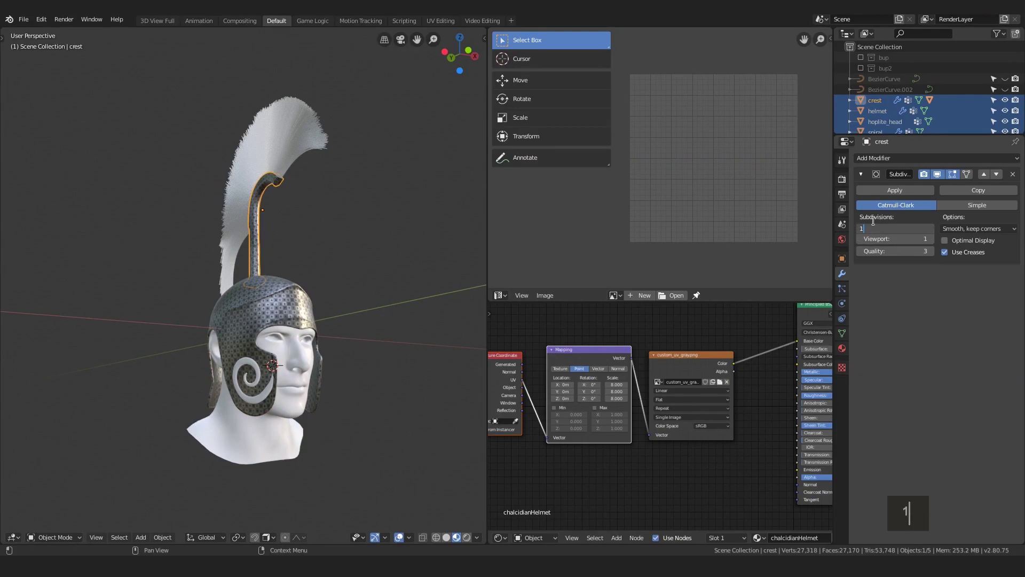
key(Return)
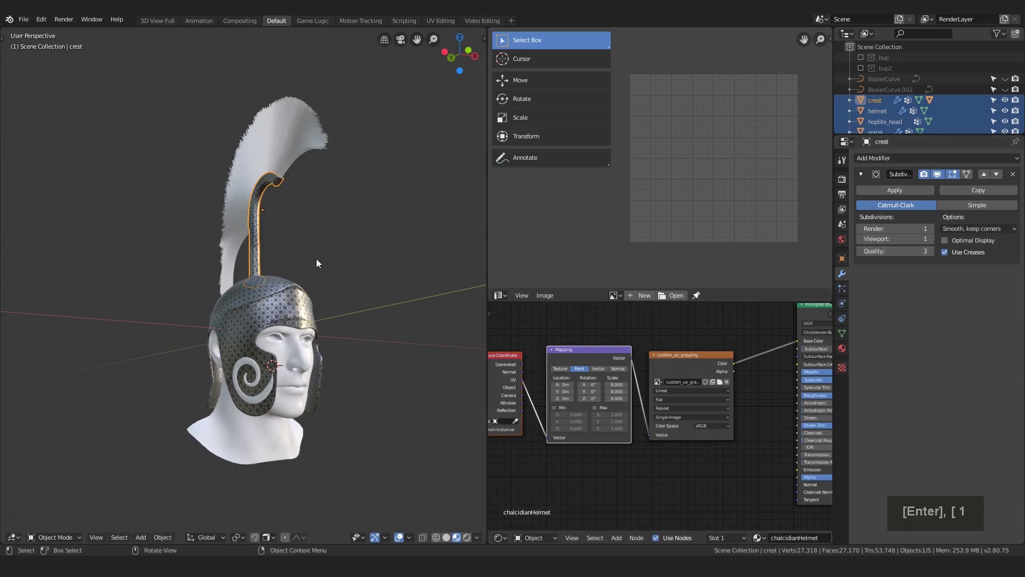
Export only the helmet and crest as a Wavefront OBJ named chalcidianHelmet_002.obj in the export folder, without applying modifiers
click(296, 291)
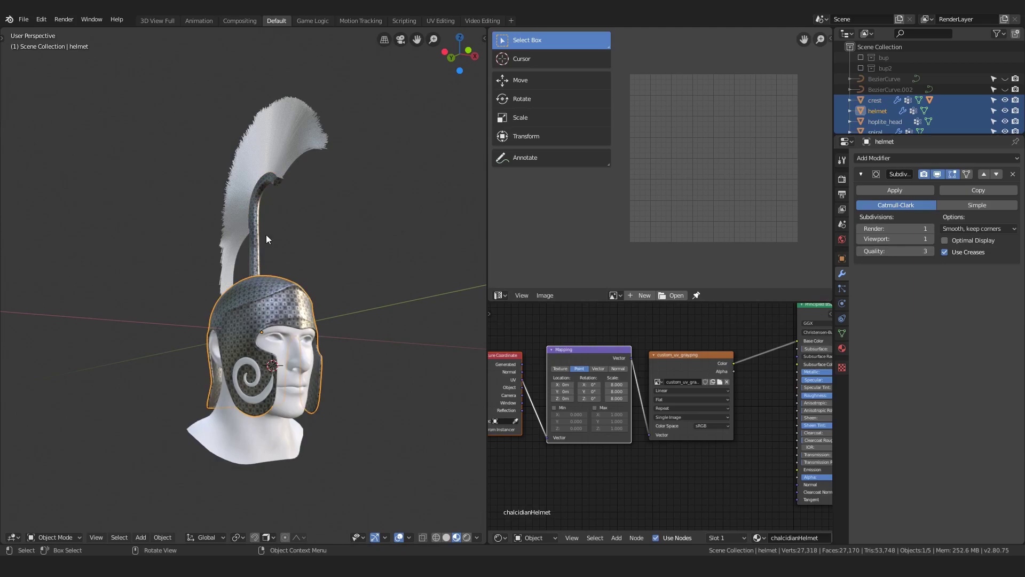
shift+click(258, 209)
click(23, 19)
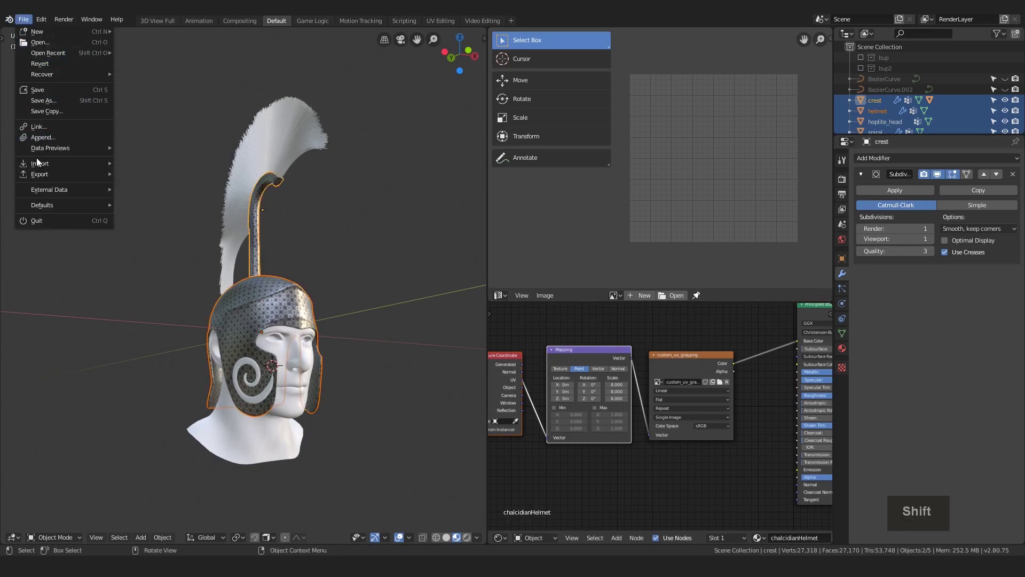
mouse_move(39, 174)
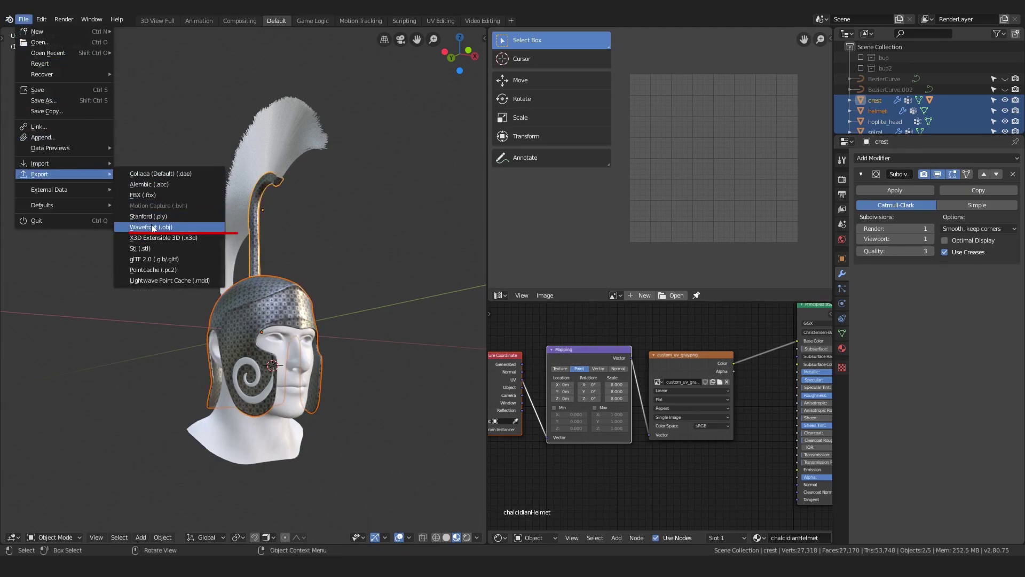
click(152, 228)
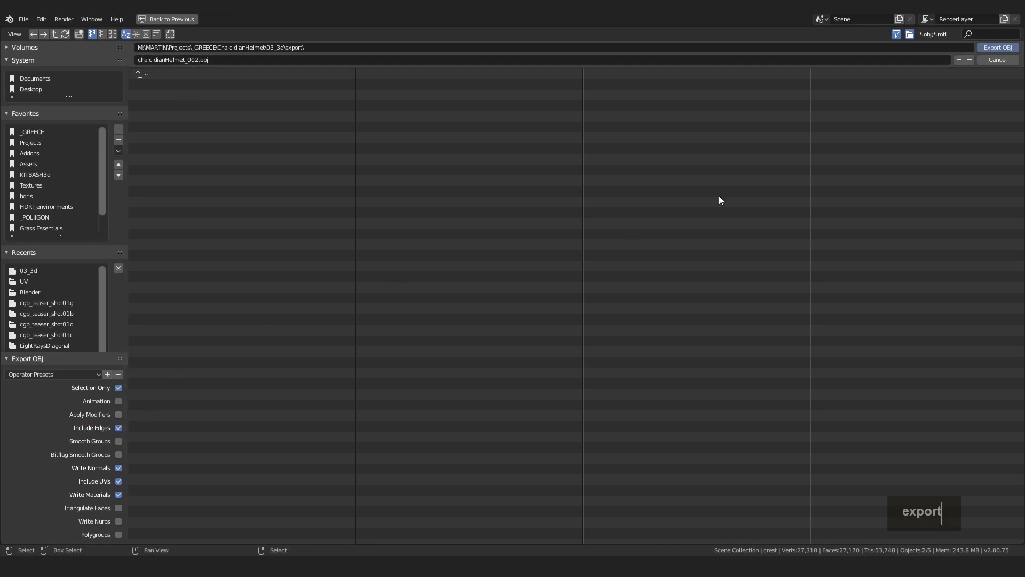
click(991, 47)
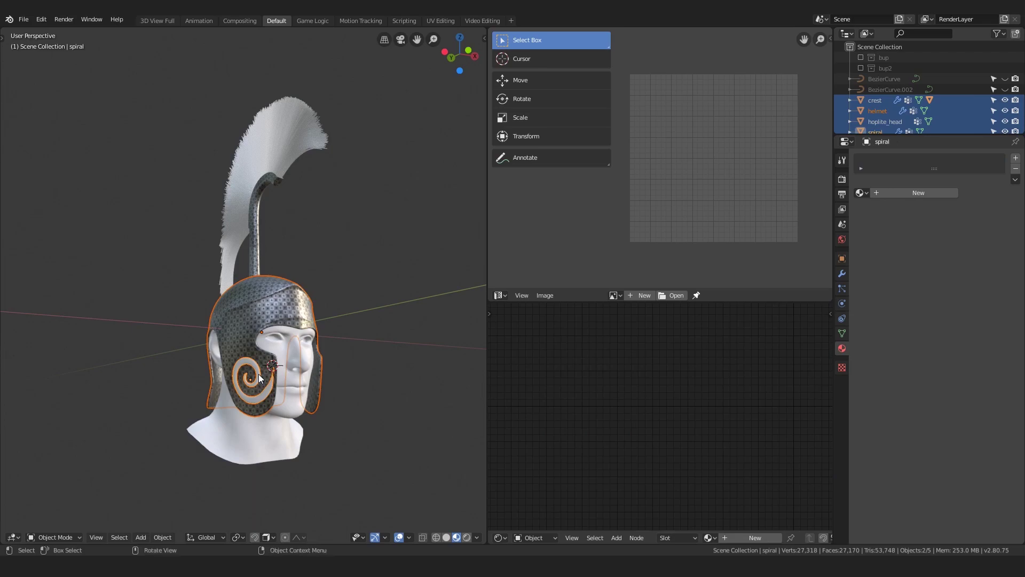
Duplicate the helmet in place and rename the copy helmet.hp
scroll(890, 115, down, 1)
click(878, 102)
key(shift+d)
key(Escape)
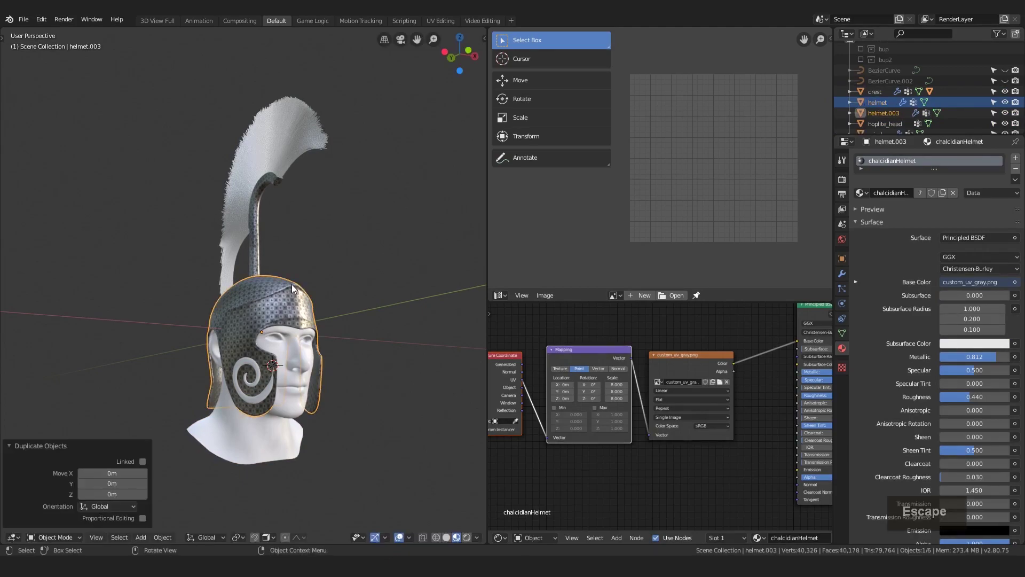
double_click(884, 113)
drag(889, 113, 905, 114)
text(h)
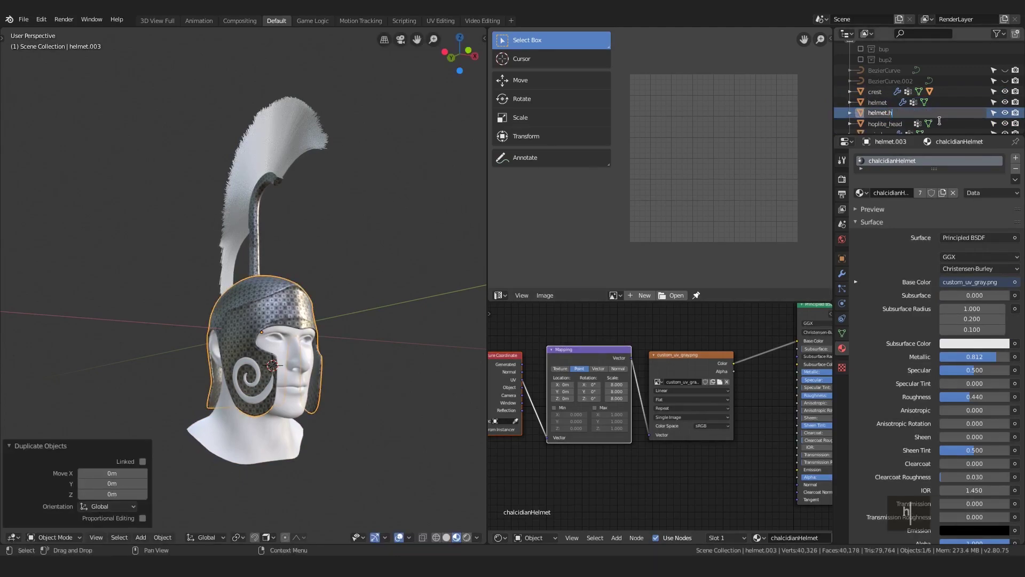
text(p)
key(Return)
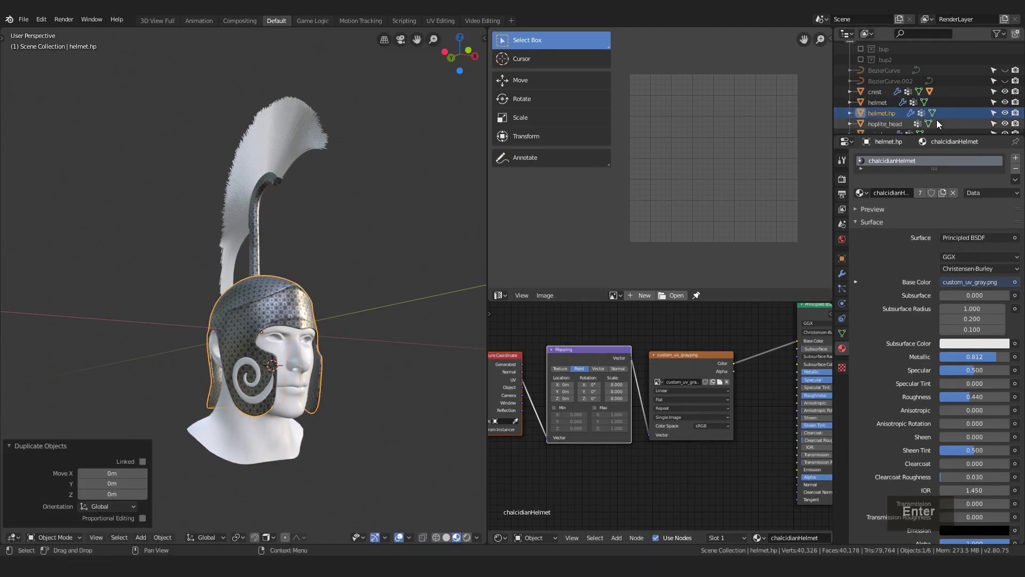
Join helmet.hp with the cheek spiral and name the combined object helmet.hp
shift+click(260, 396)
key(ctrl+j)
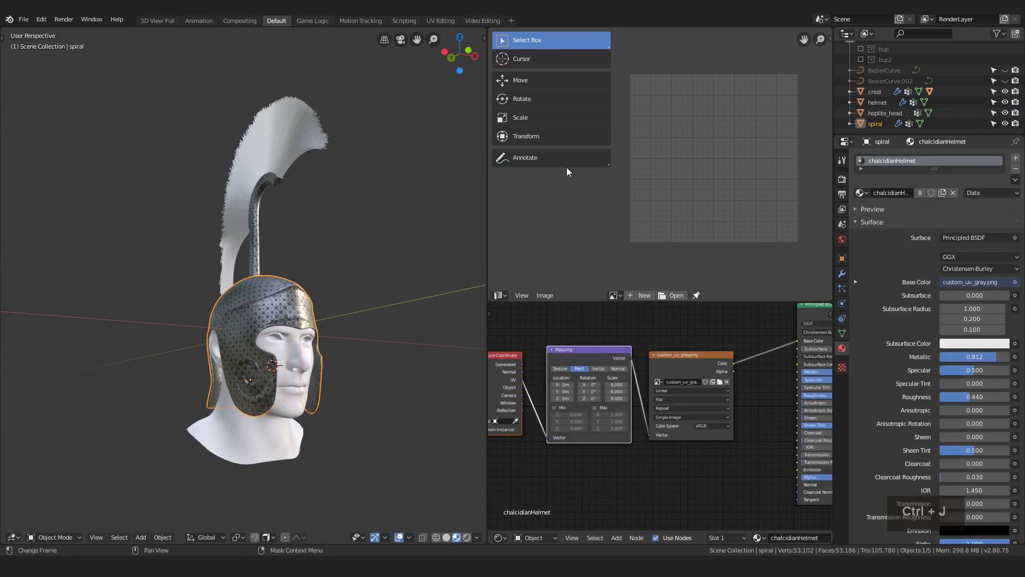
double_click(875, 124)
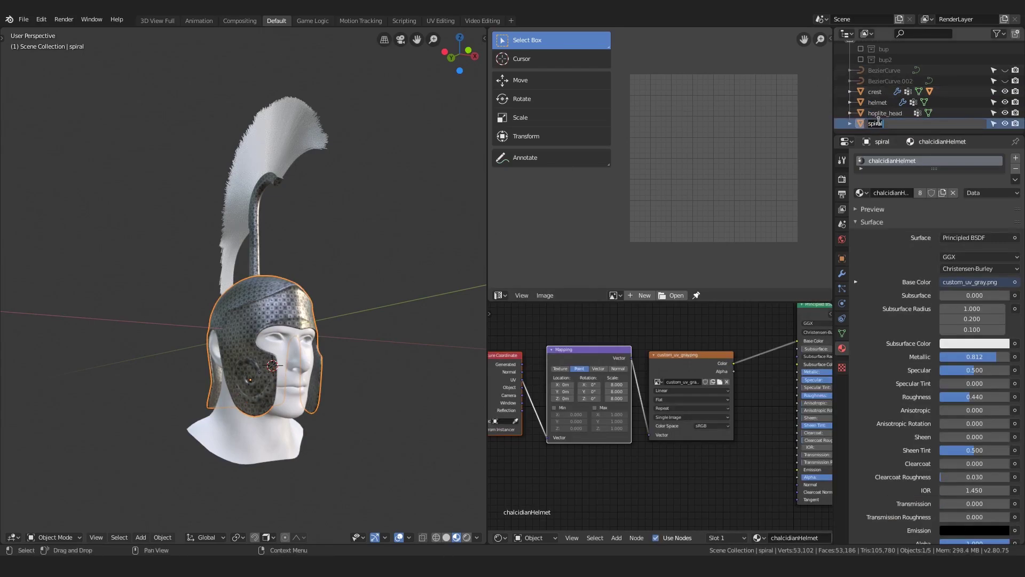
text(helmet.hp)
key(Return)
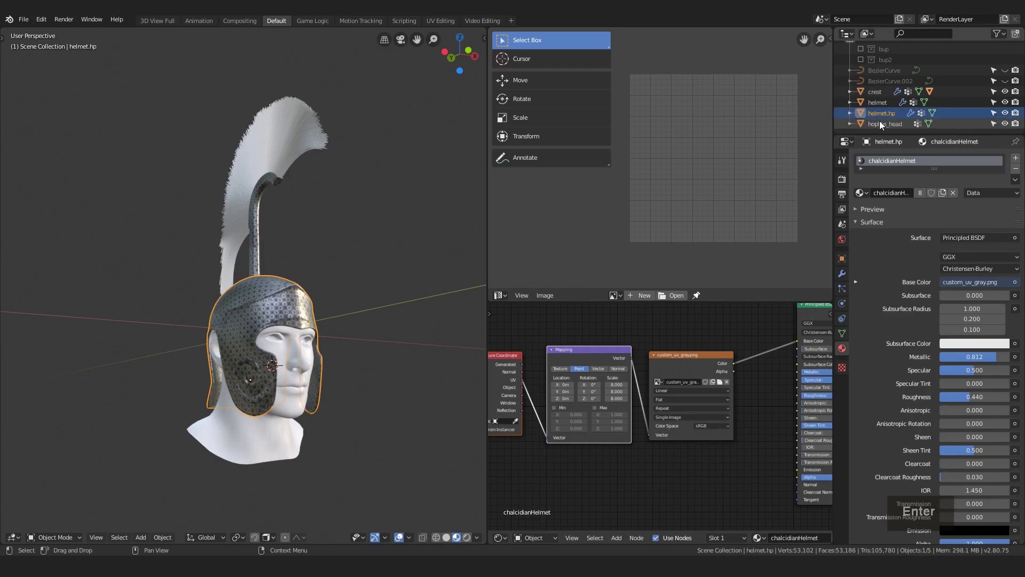
Apply the Mirror modifier on the high-poly cheek spiral, helmet.hp.001
shift+click(258, 239)
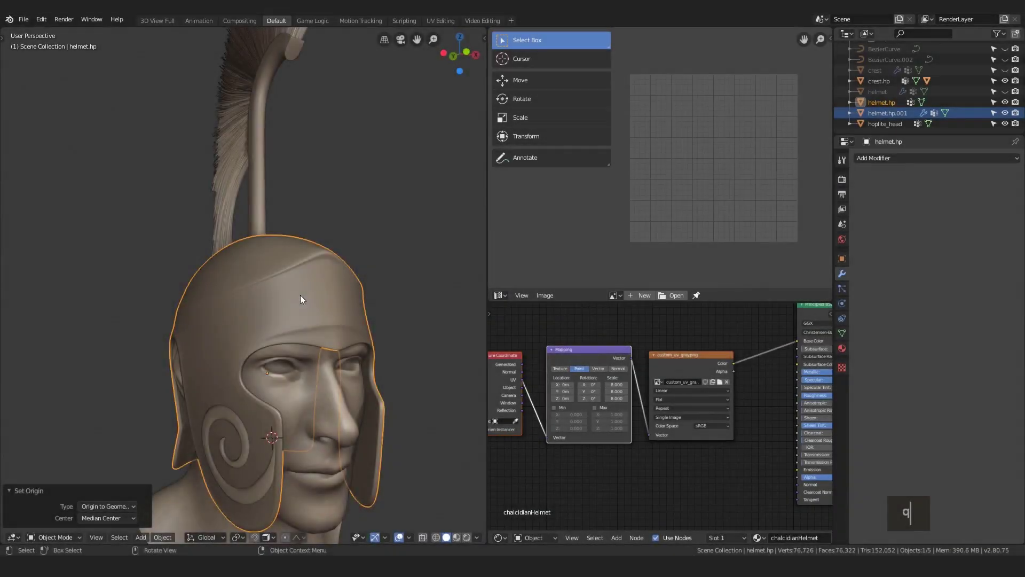
mouse_move(300, 295)
middle_down()
mouse_move(249, 282)
mouse_move(255, 297)
mouse_move(213, 345)
middle_up()
click(220, 347)
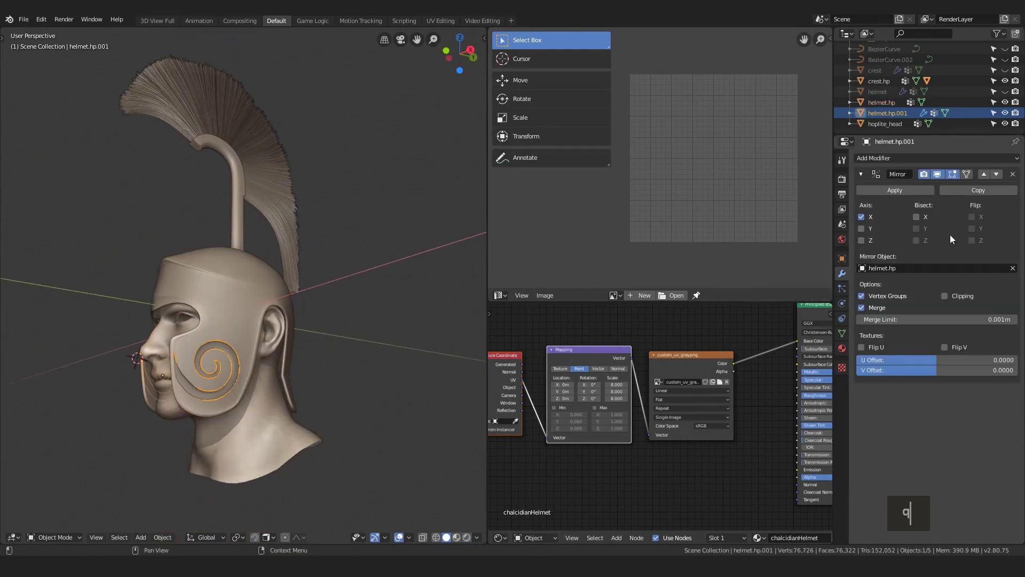
click(905, 191)
Recalculate the normals across the entire mesh of the cheek spirals
key(Tab)
key(a)
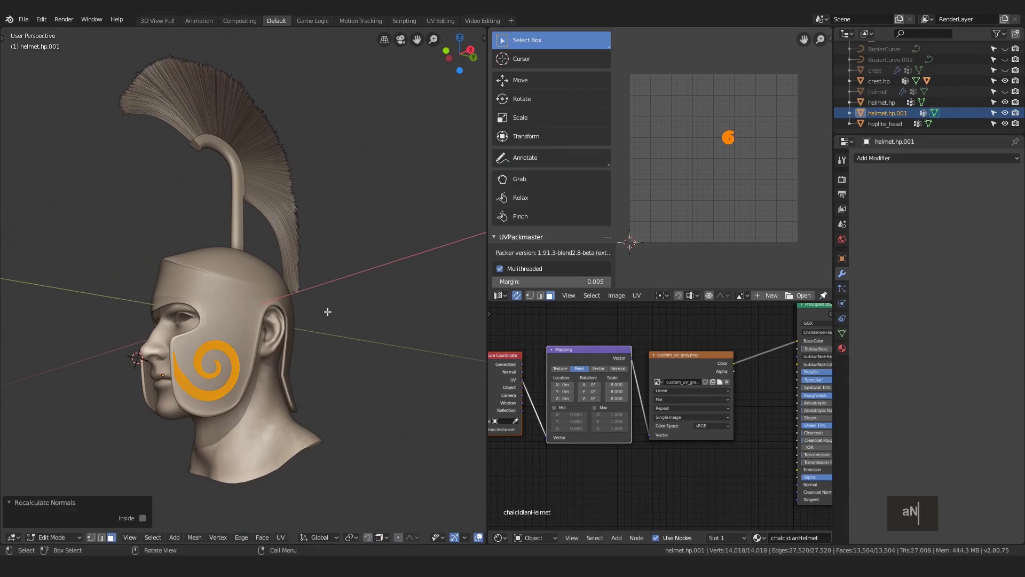
key(Tab)
middle_drag(288, 312, 377, 332)
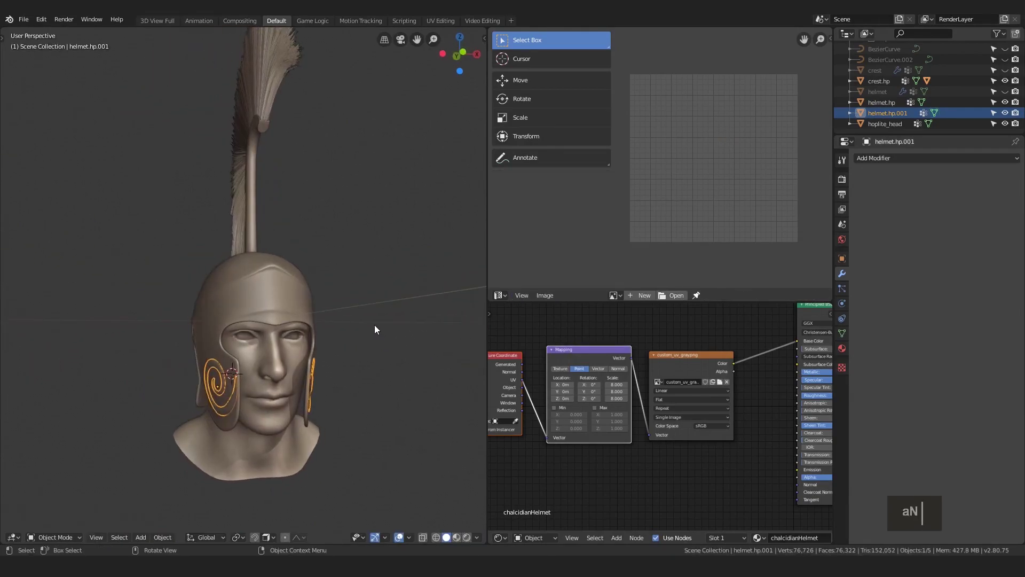
Add a Boolean modifier to the spirals with helmet.hp as the object, set the operation to Union and apply it
click(937, 158)
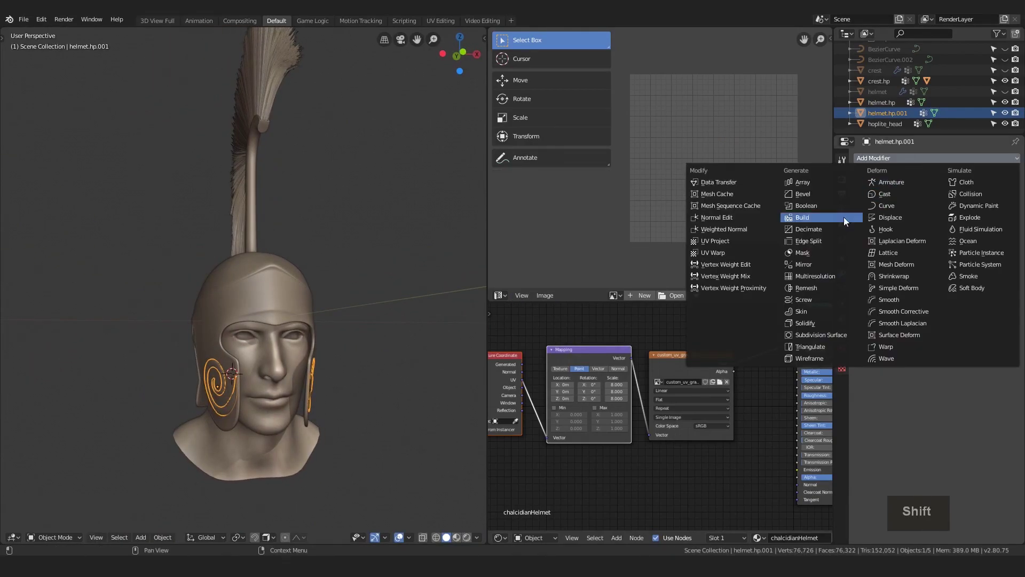
click(813, 207)
click(1002, 217)
click(281, 288)
click(883, 217)
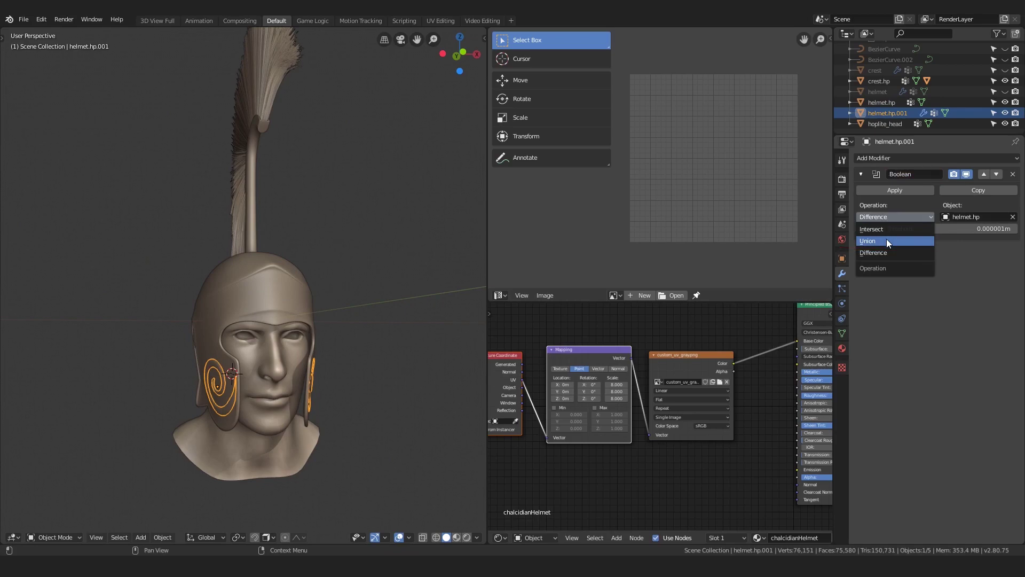
click(886, 238)
click(908, 190)
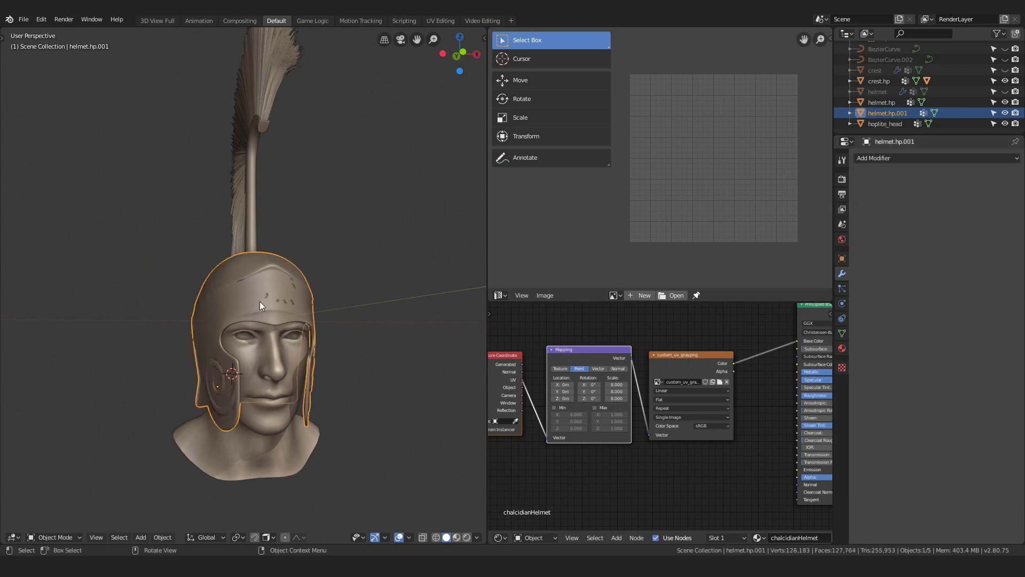
Hide the separate helmet.hp object and inspect the merged helmet and spiral mesh from several sides
middle_drag(259, 304, 289, 297)
click(1005, 102)
middle_drag(395, 310, 324, 322)
key(Tab)
key(Tab)
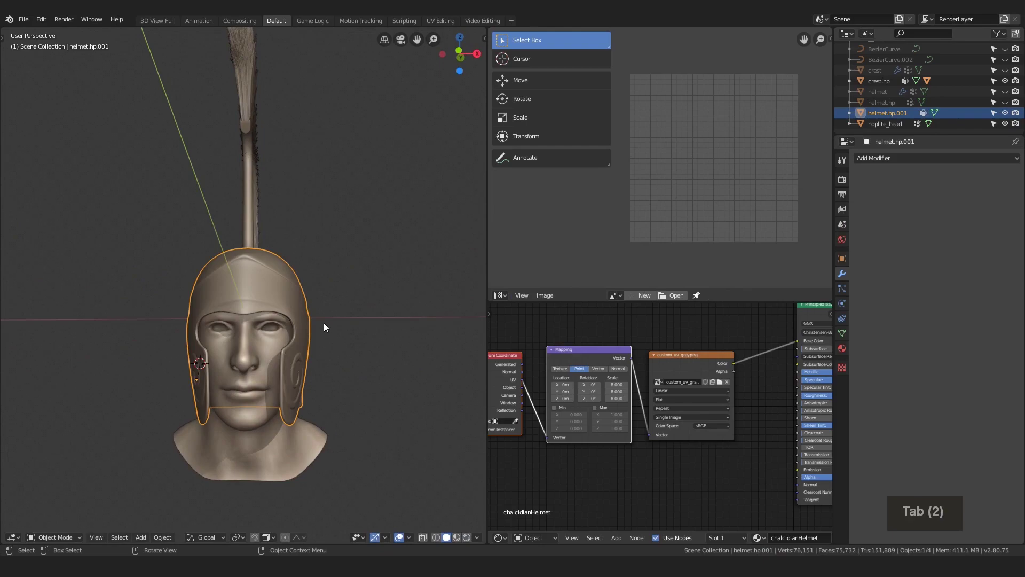
key(Tab)
key(Tab)
middle_drag(324, 323, 334, 304)
Select only crest.hp and the merged helmet.hp.001 and export them in Wavefront OBJ format
key(alt+a)
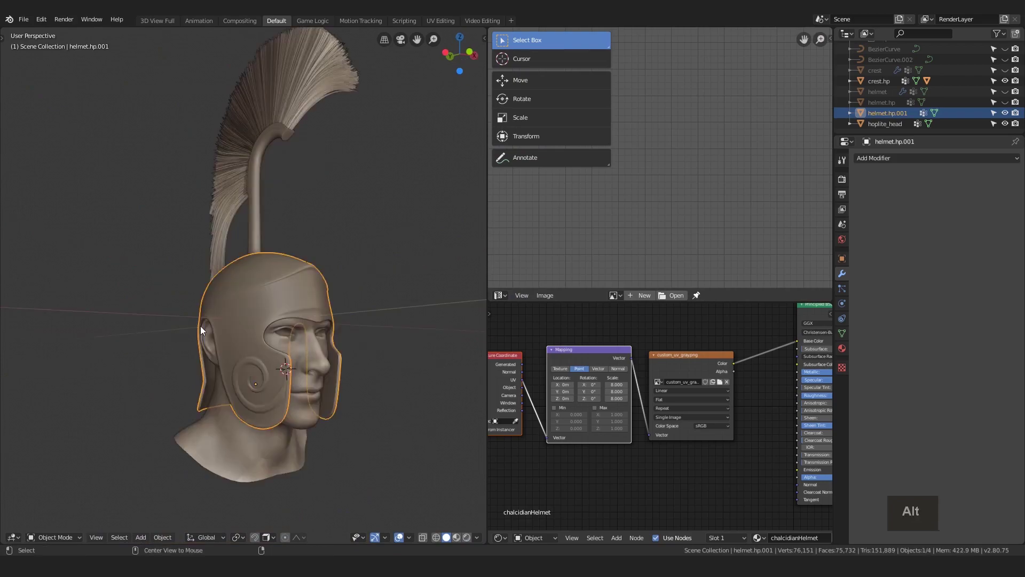
key(alt+a)
click(254, 215)
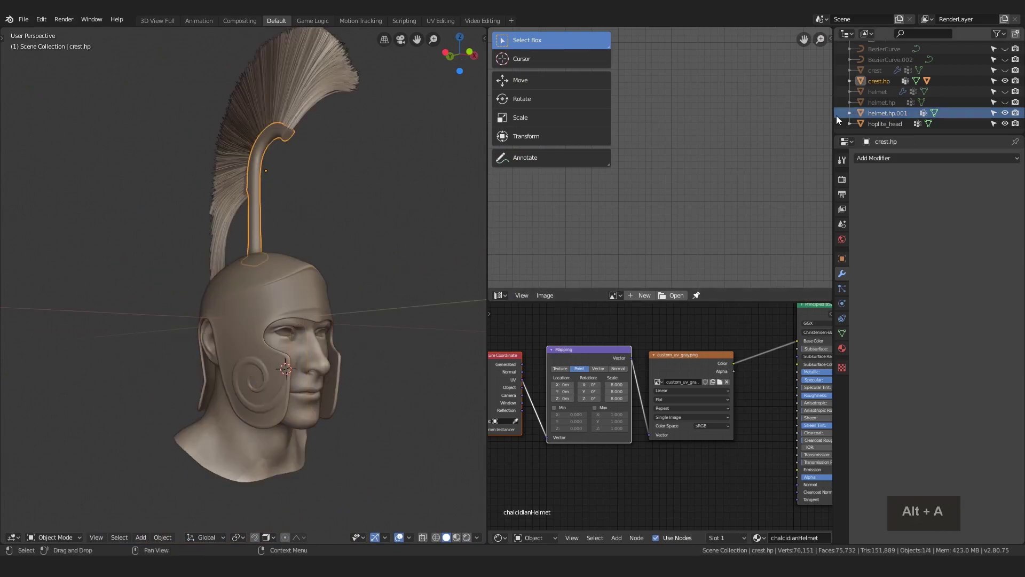
shift+click(313, 280)
click(22, 21)
mouse_move(50, 173)
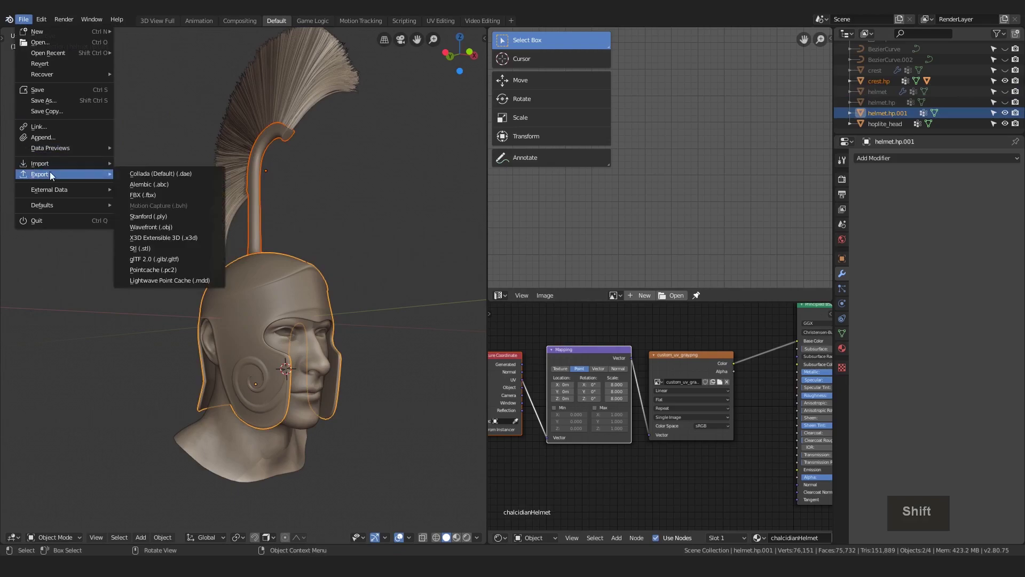
click(181, 226)
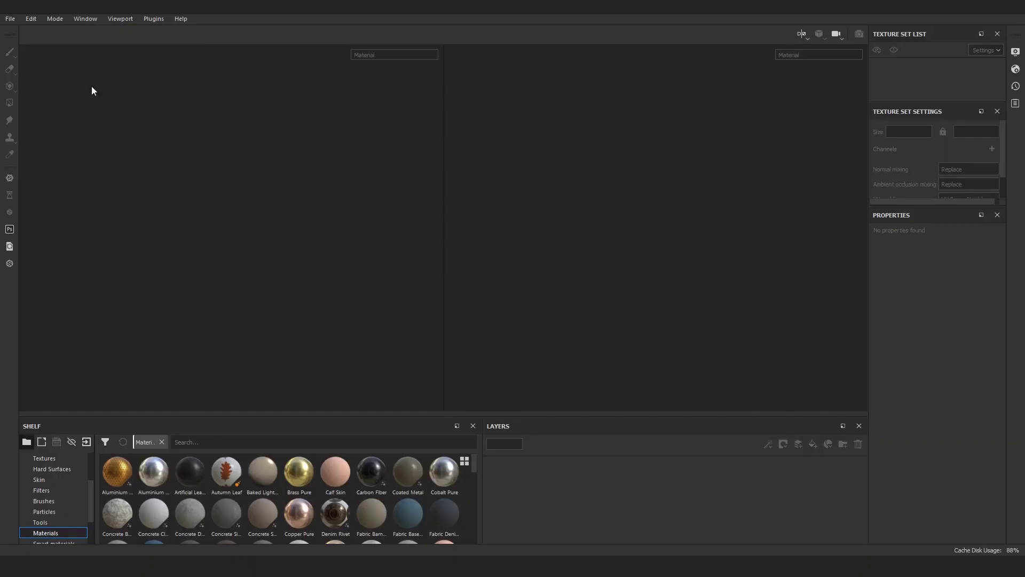
Switch to Substance Painter and set up a new project with 2048 document resolution and OpenGL normal map format
click(10, 19)
click(23, 31)
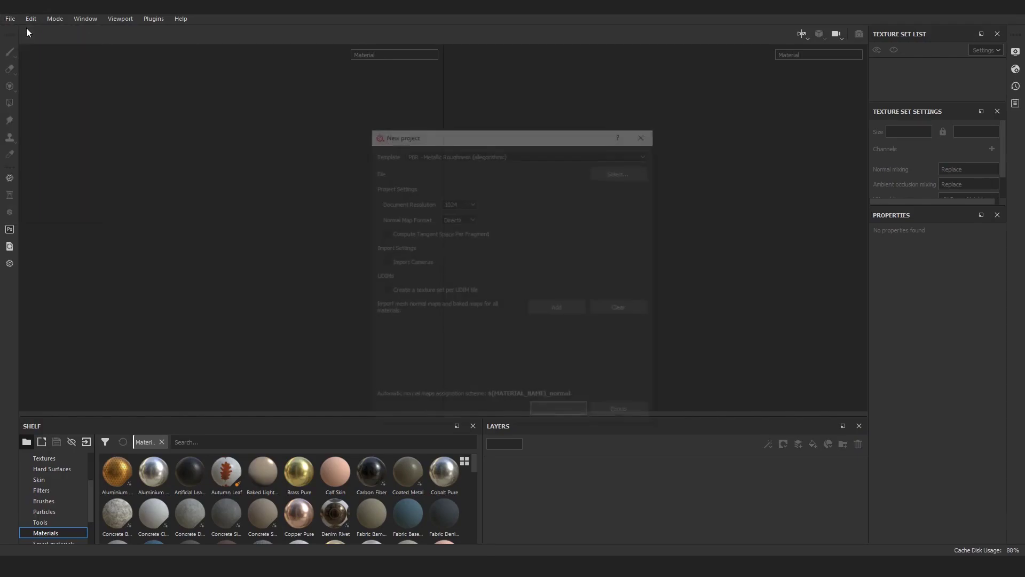
click(459, 202)
click(452, 237)
click(458, 219)
click(454, 235)
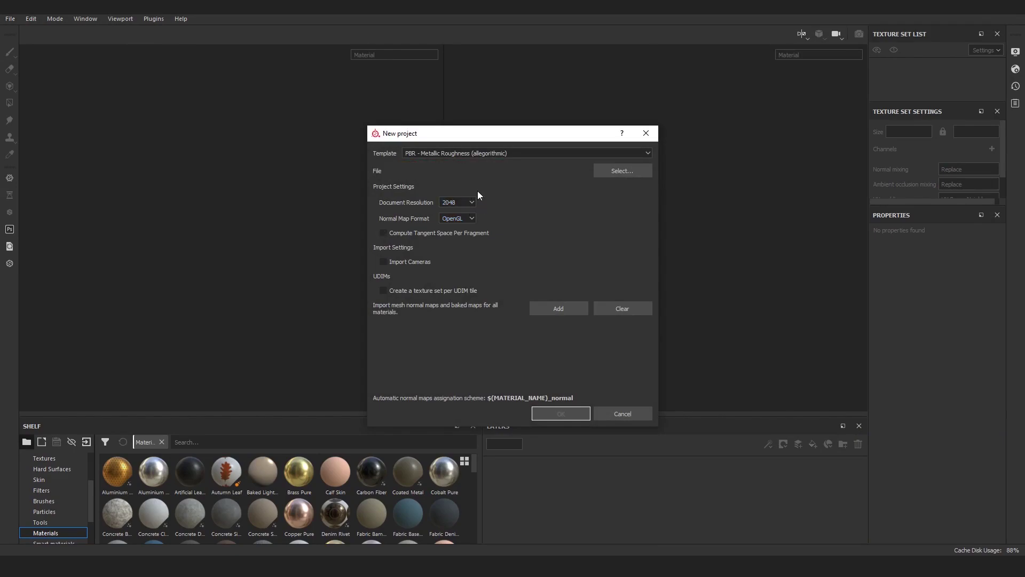
Choose chalcidianHelmet_002.obj as the project mesh and create the project
click(614, 165)
click(515, 215)
key(Return)
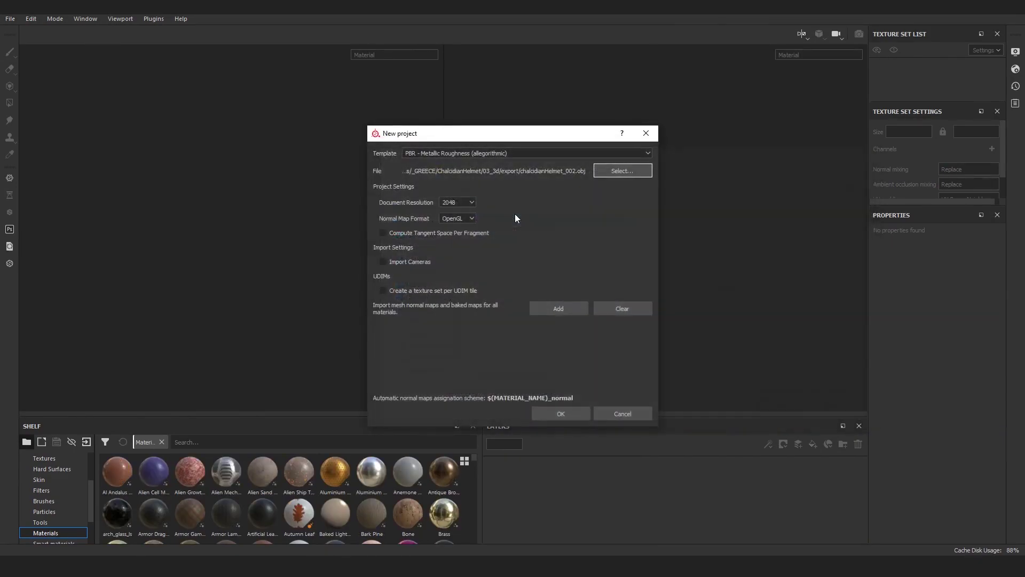
click(546, 414)
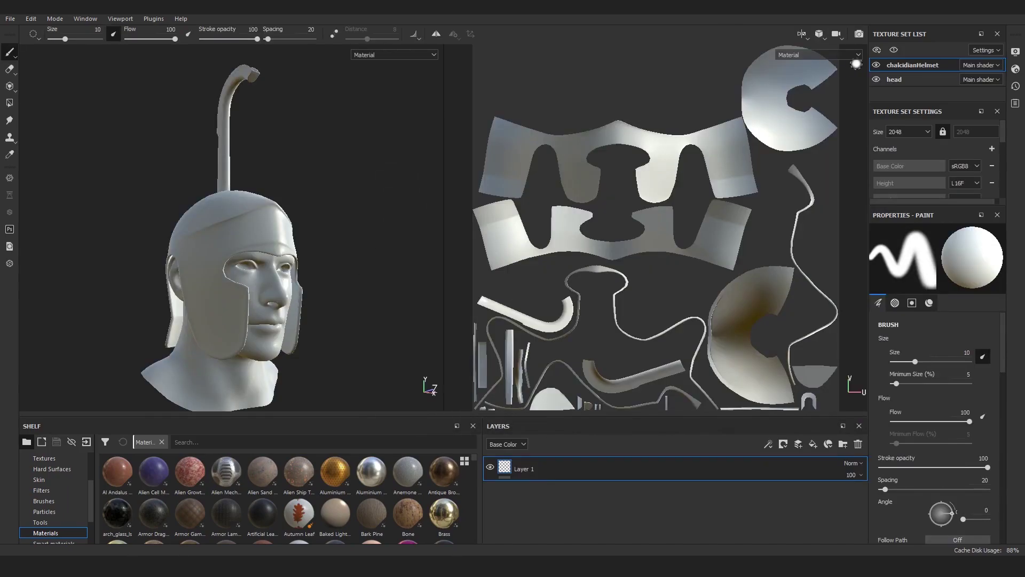
Toggle the visibility of the chalcidianHelmet and head texture sets off and on to check which parts each covers
click(876, 64)
click(876, 64)
click(876, 80)
click(875, 80)
Bake the chalcidianHelmet mesh maps at 4096 using the exported high-poly OBJ as the high definition mesh
drag(900, 204, 907, 344)
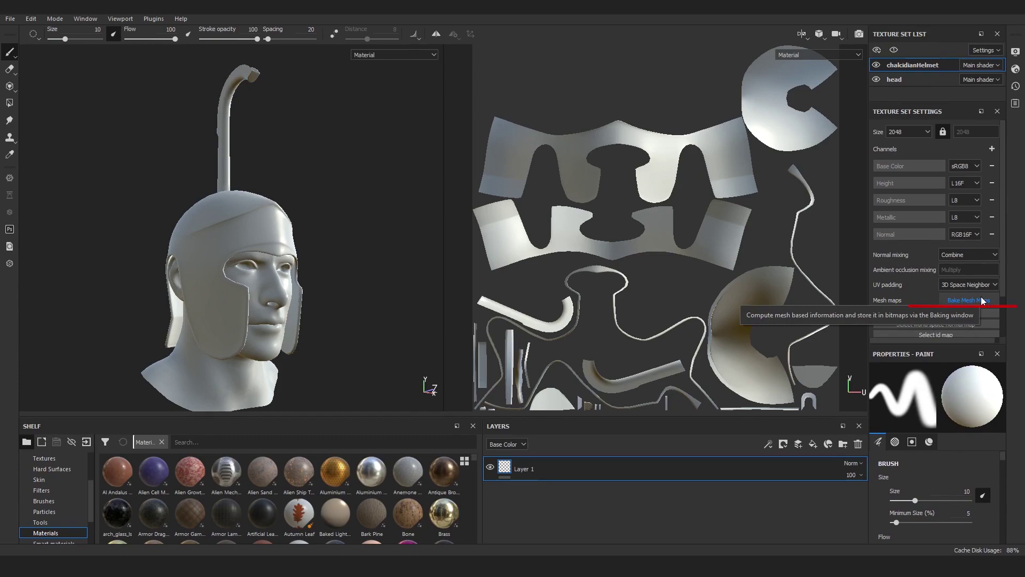
click(967, 300)
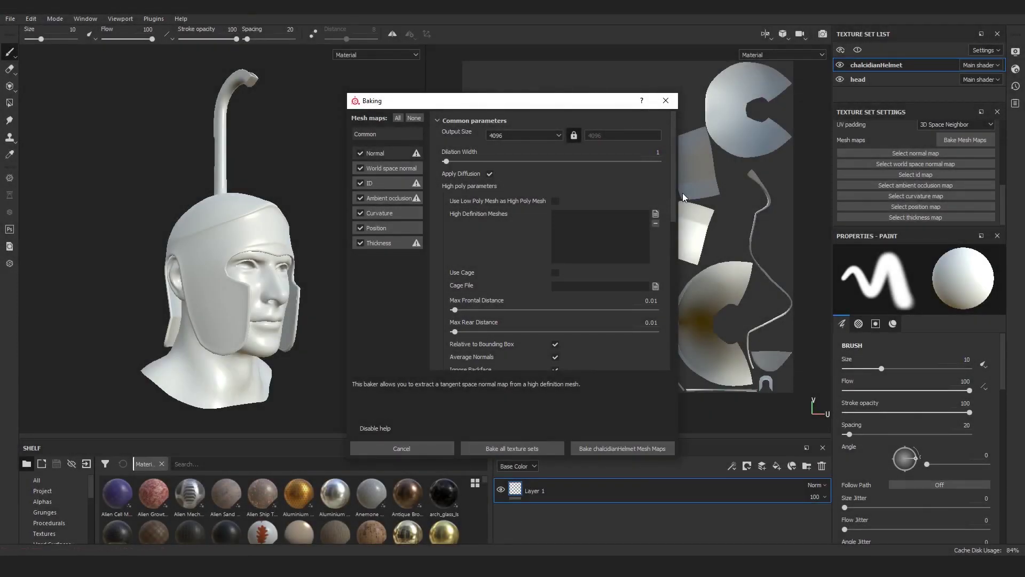
click(655, 212)
double_click(532, 199)
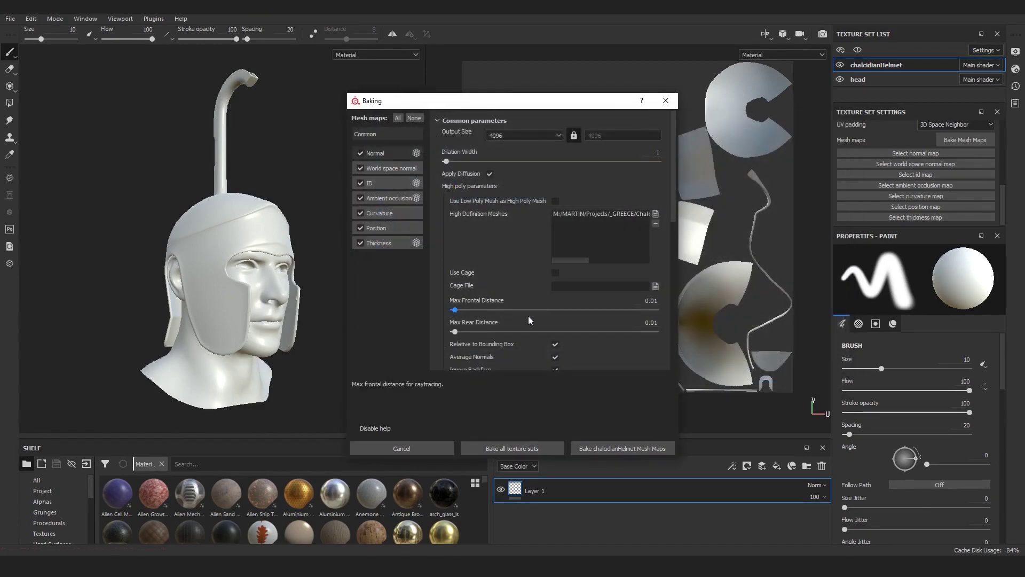
click(617, 450)
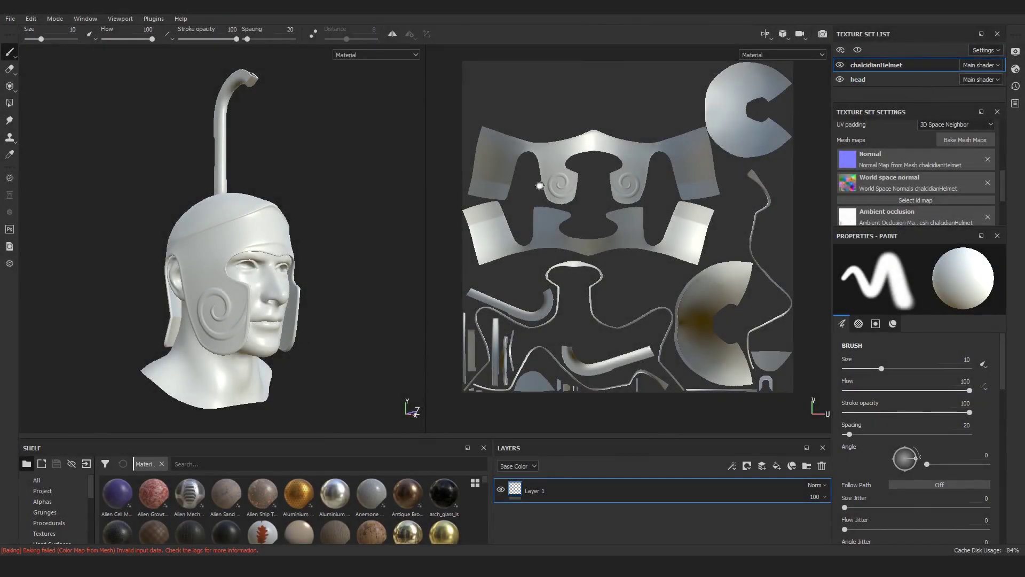
Inspect the baked spiral detail and the helmet's edges up close around the cheek guard
mouse_move(337, 290)
alt+mouse_down()
mouse_move(396, 293)
mouse_move(324, 279)
alt+mouse_up()
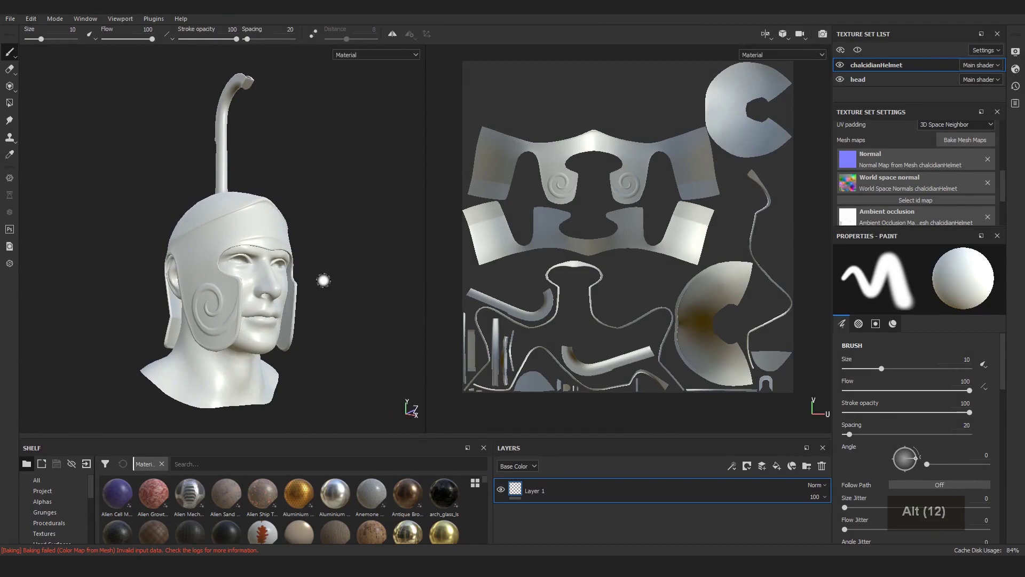
shift+right_drag(320, 280, 280, 296)
scroll(275, 302, up, 4)
alt+drag(233, 340, 320, 354)
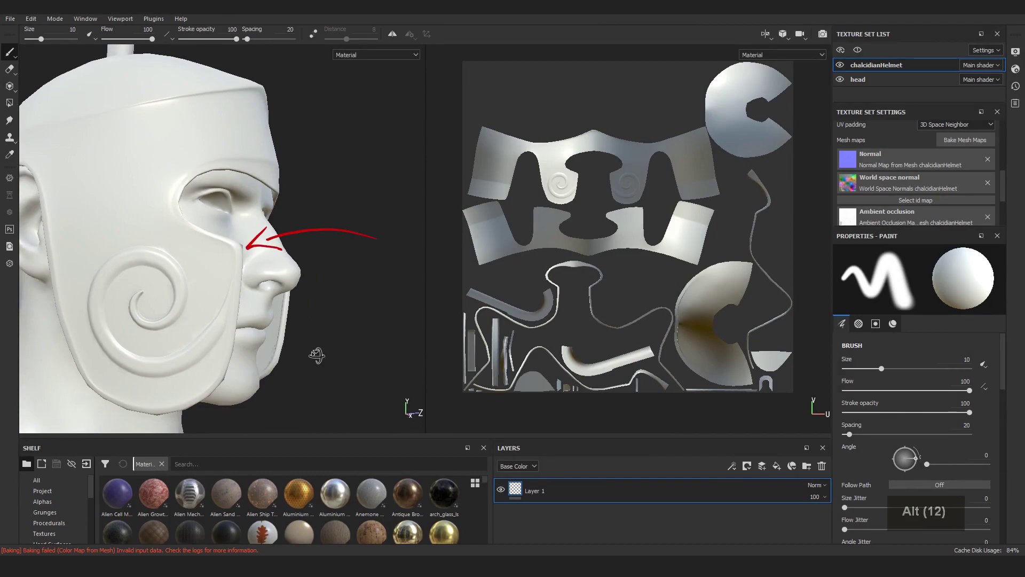
Add a fill layer to the chalcidianHelmet texture set with only the height channel enabled
scroll(256, 346, down, 3)
alt+drag(316, 356, 309, 290)
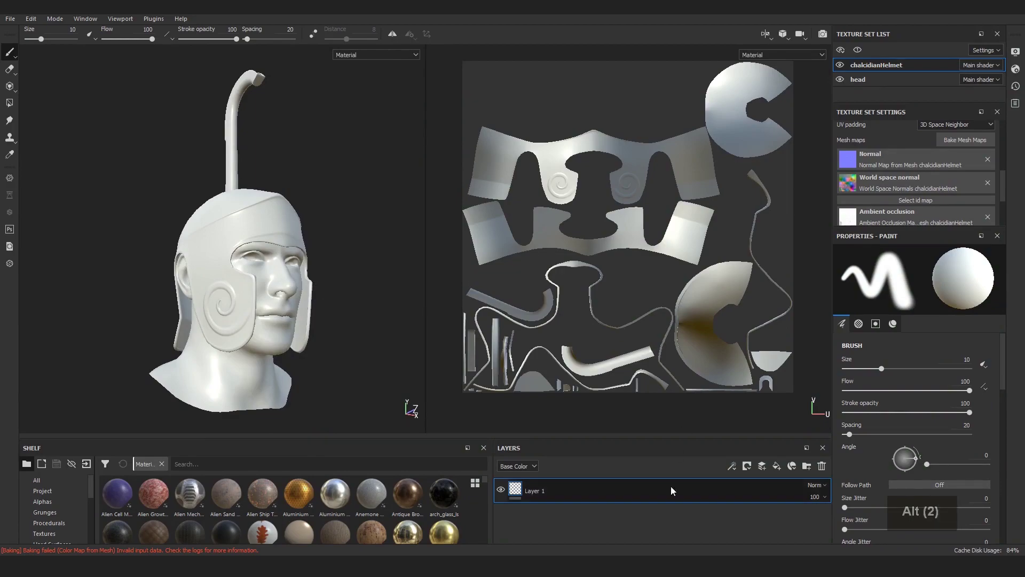
drag(561, 437, 560, 394)
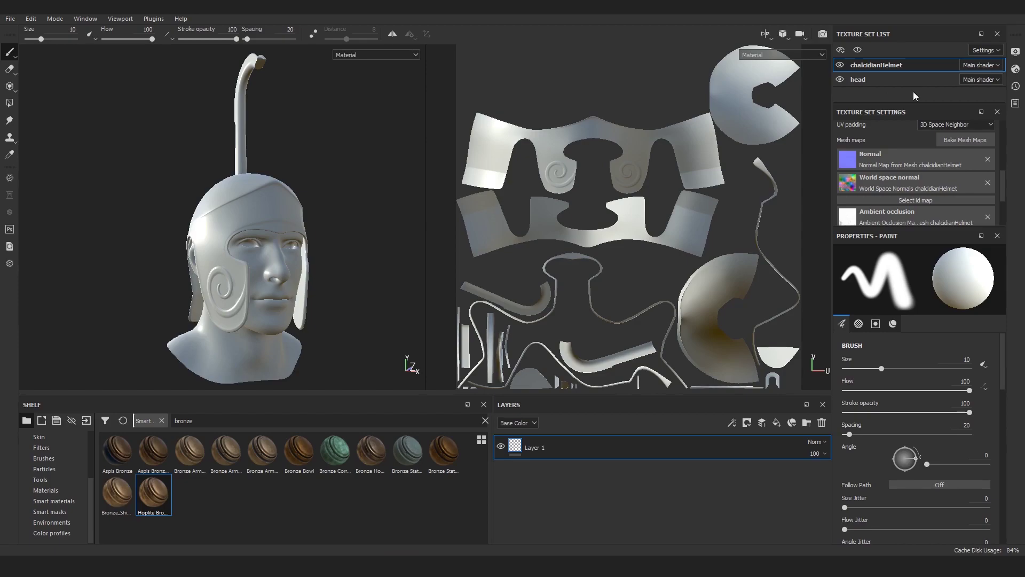
click(777, 422)
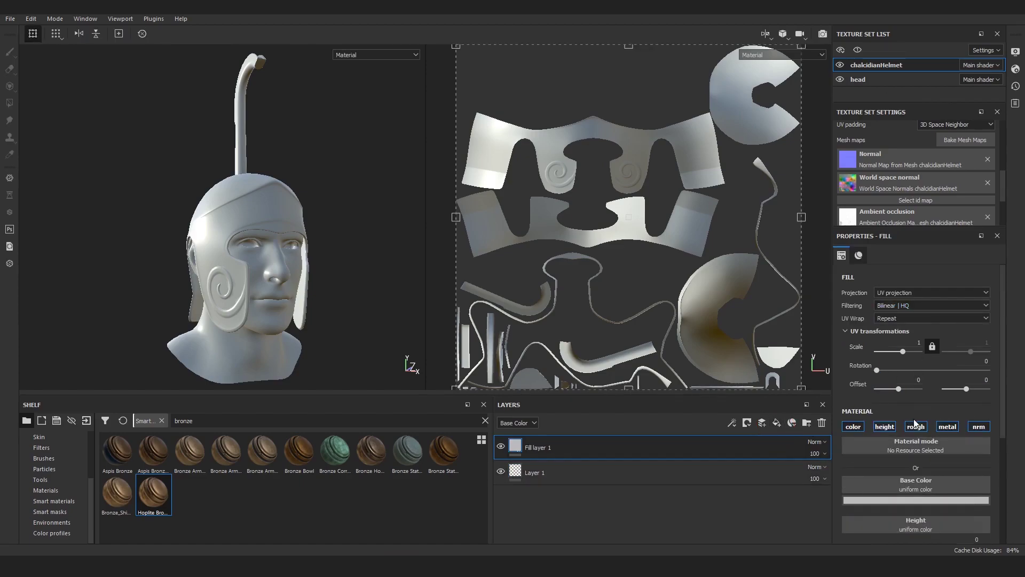
click(915, 426)
click(947, 426)
click(978, 426)
click(853, 426)
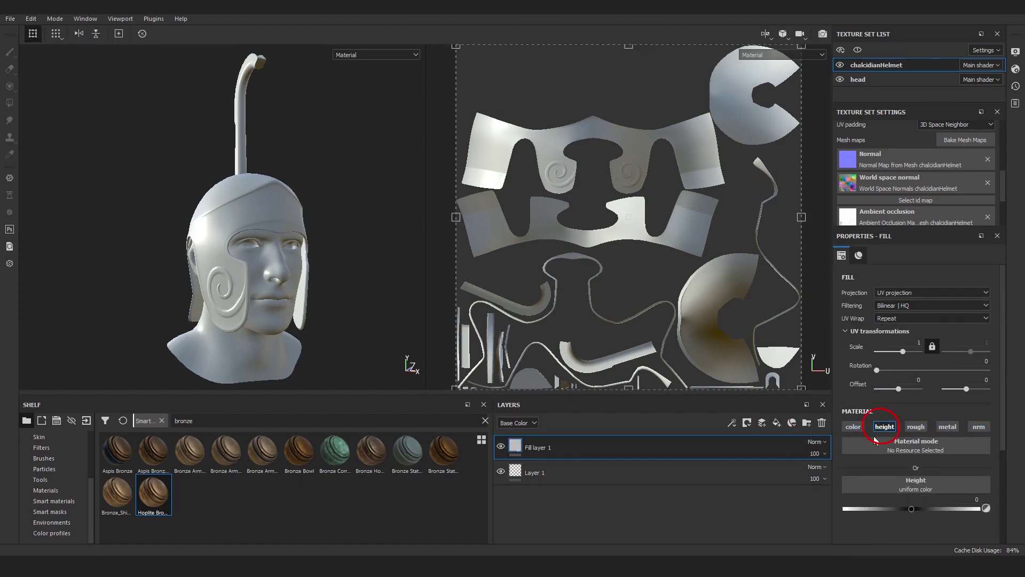
Set the fill layer's height to -0.0428 and give the layer a black mask
drag(912, 507, 911, 508)
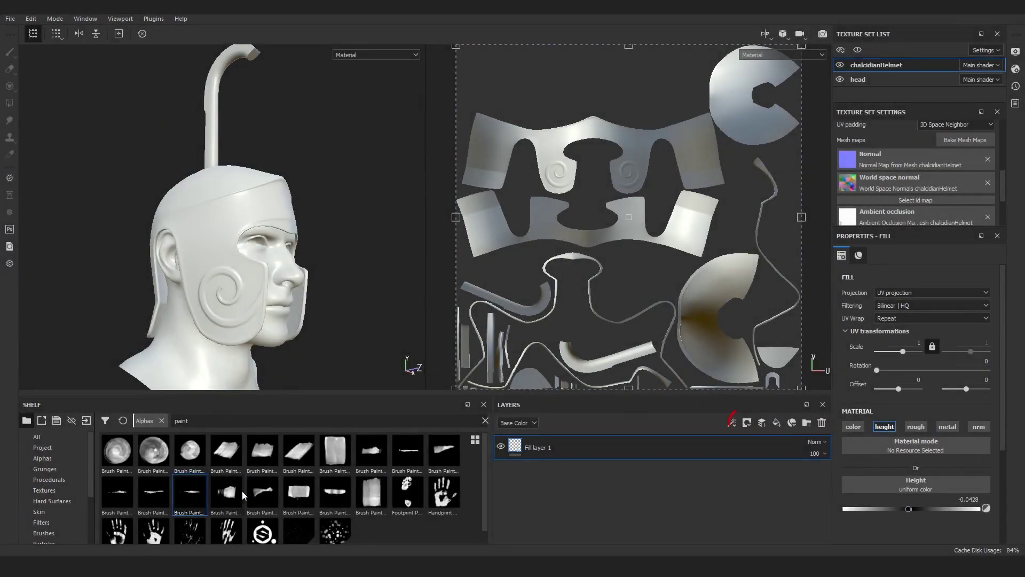
click(749, 422)
click(763, 448)
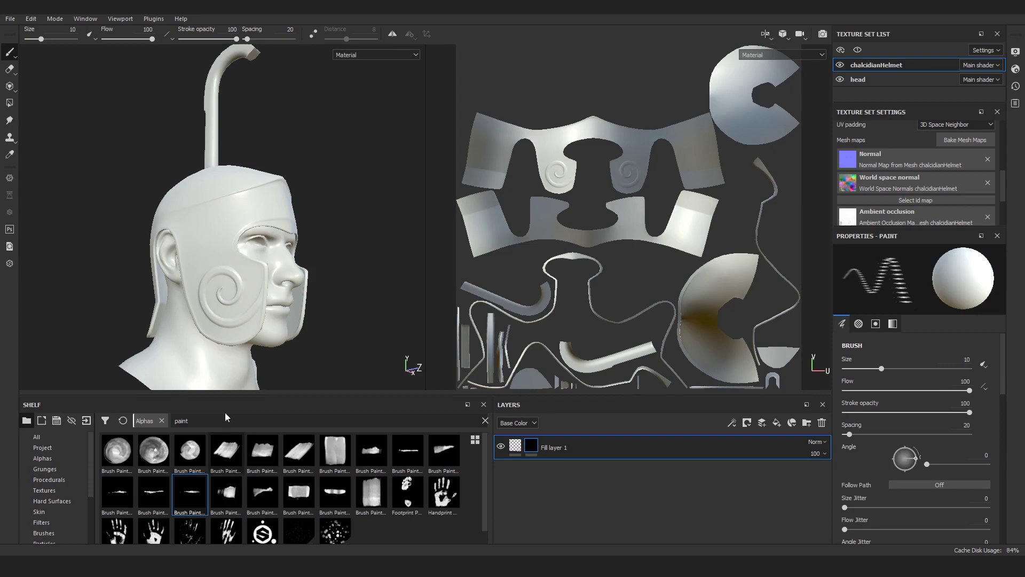
Paint a diagonal scratch across the cheek guard's spiral in the mask, using a paint-stroke alpha rotated to 36
scroll(245, 297, up, 4)
ctrl+drag(219, 289, 219, 271)
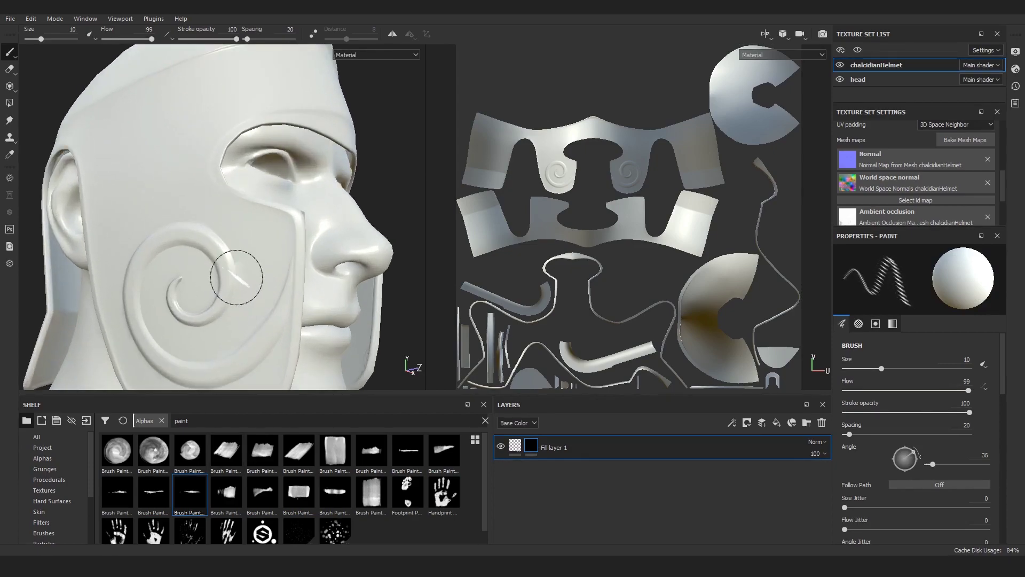
mouse_move(236, 279)
ctrl+right_down()
mouse_move(267, 279)
mouse_move(270, 315)
ctrl+right_up()
click(268, 313)
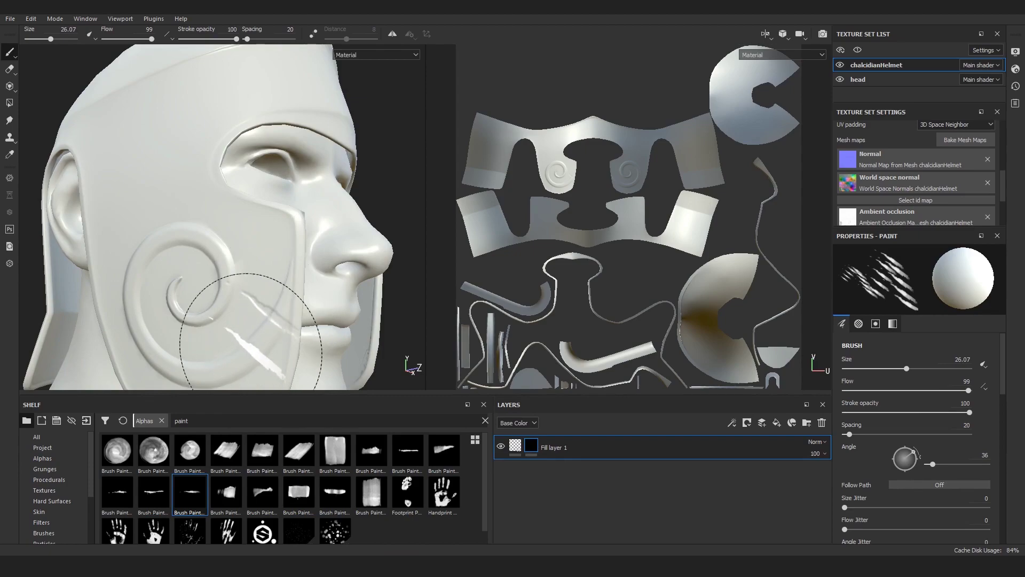
Refine and thin the scratch beside the spiral by alternating black and white mask paint at varying brush sizes
key(x)
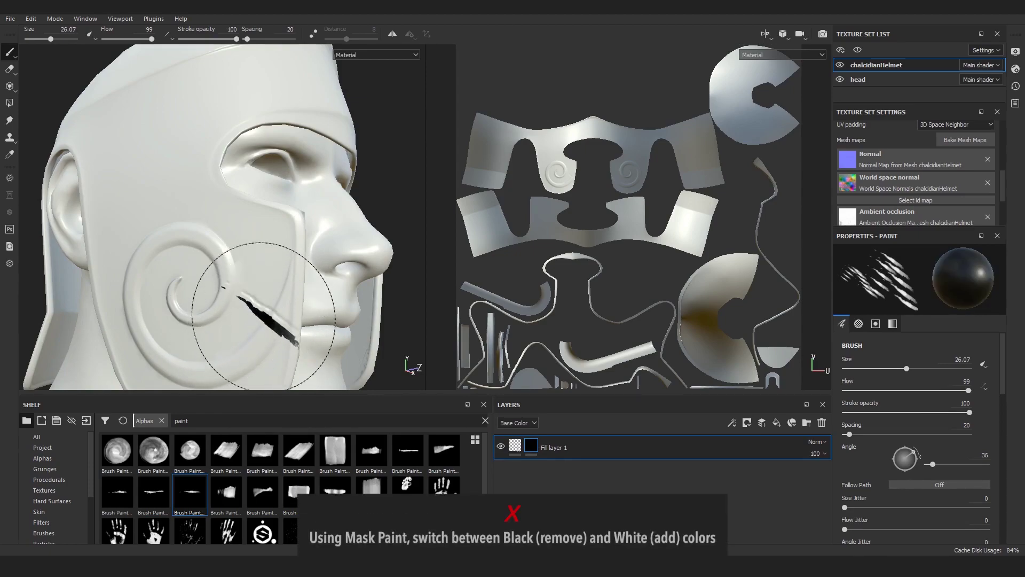
ctrl+right_drag(255, 323, 263, 300)
key(x)
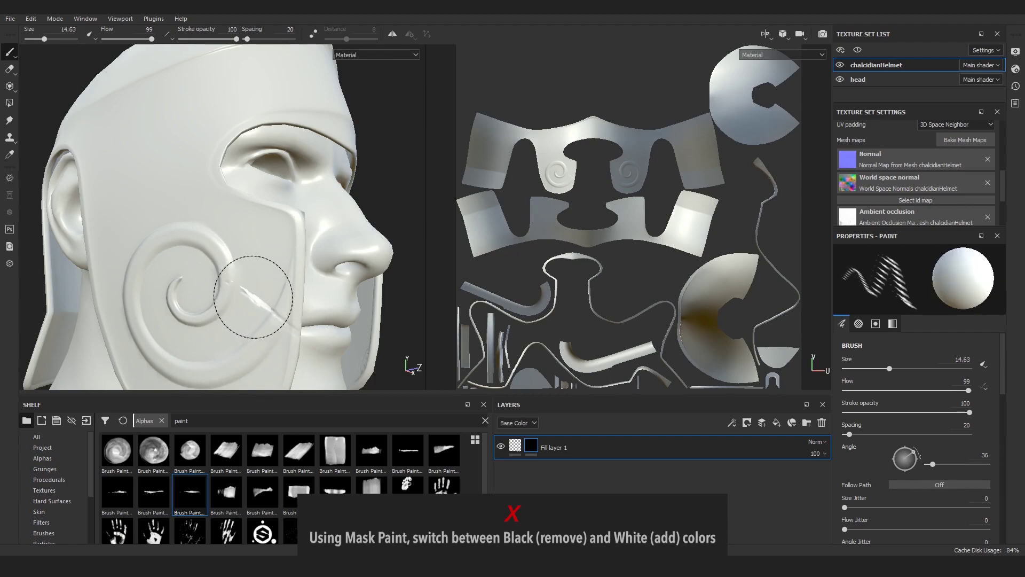
key(x)
drag(262, 292, 249, 300)
key(x)
ctrl+right_drag(222, 277, 224, 278)
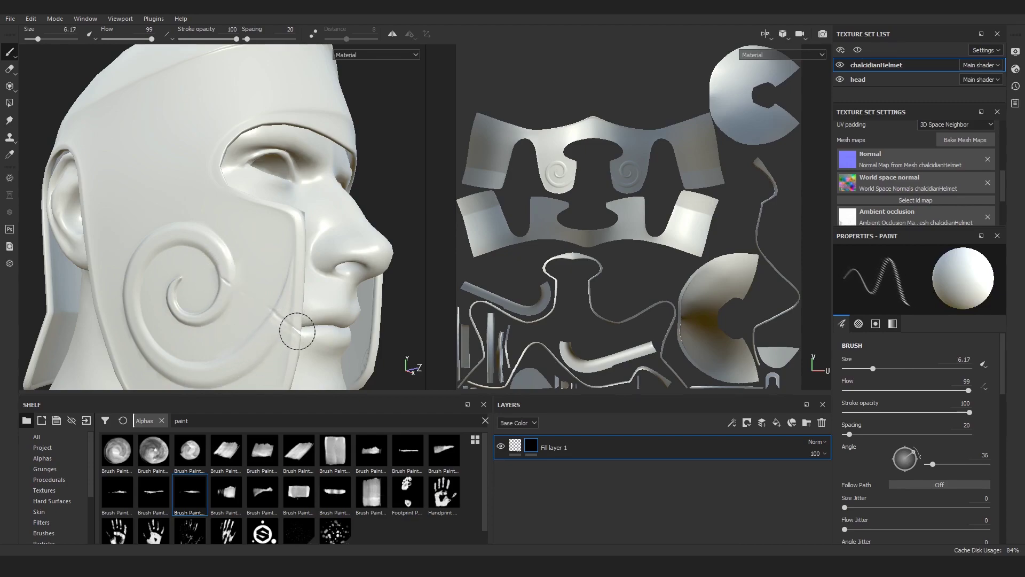
alt+drag(311, 333, 280, 335)
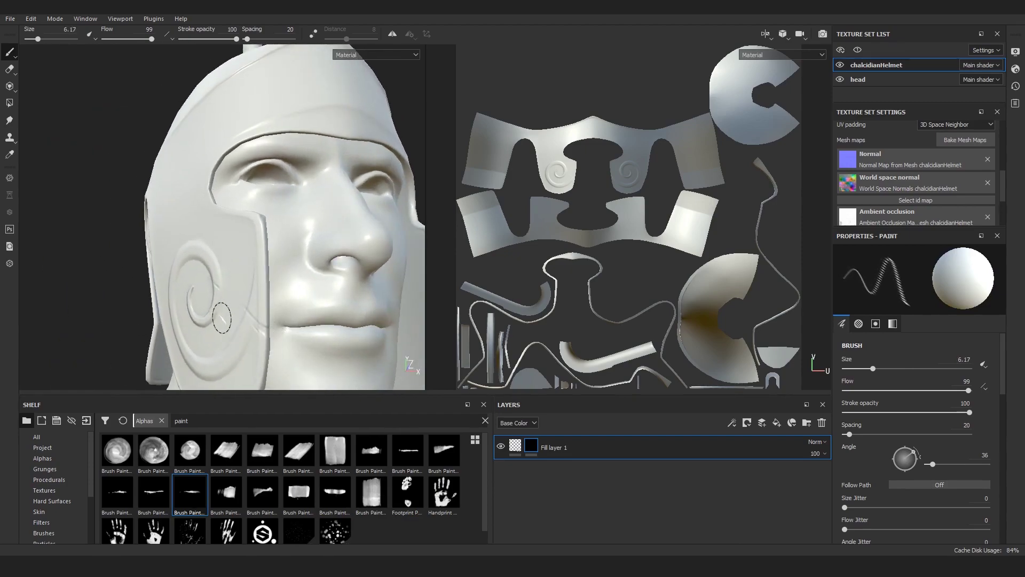
Paint another diagonal scratch on the cheek guard between the spiral and the eye opening, with brush size 19.19
alt+drag(222, 318, 270, 328)
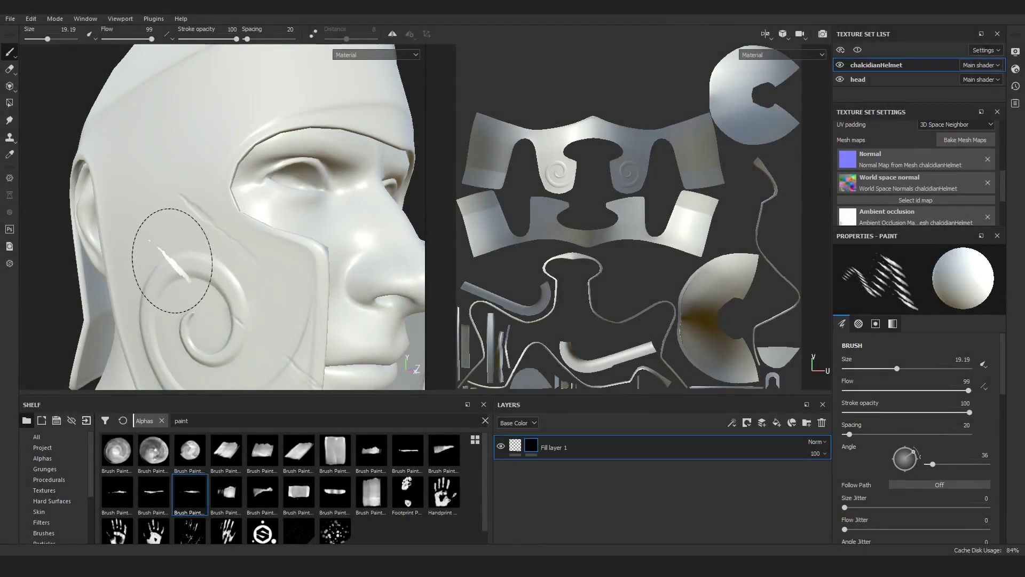
key(x)
scroll(171, 259, down, 5)
mouse_move(197, 247)
alt+mouse_down()
mouse_move(178, 246)
mouse_move(240, 225)
alt+mouse_up()
scroll(179, 246, up, 3)
key(x)
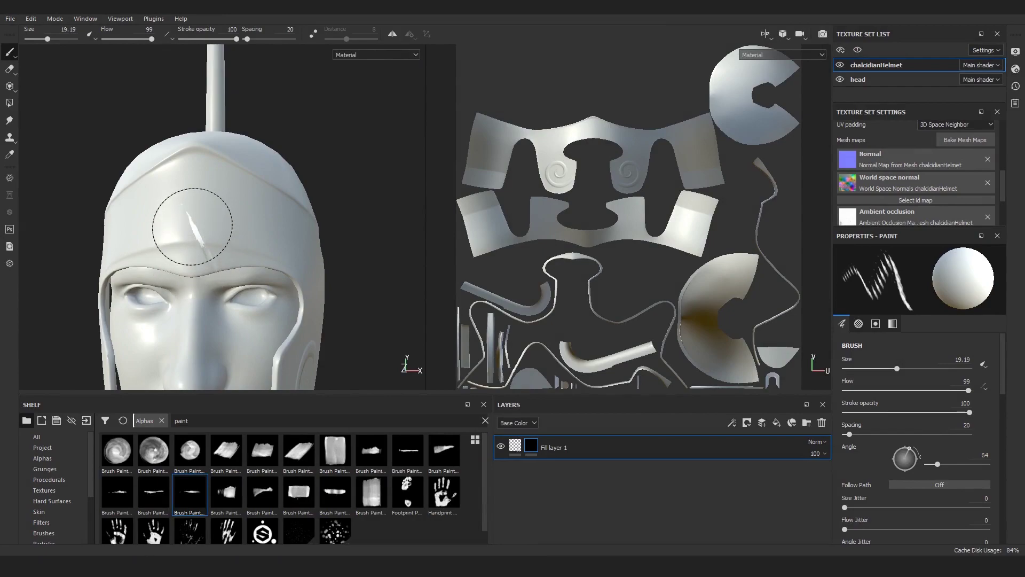
Paint slanted scratches on the centre of the helmet's forehead with the alpha rotated to 64, adding fine marks at size 4.84
ctrl+right_drag(188, 240, 155, 240)
scroll(191, 241, up, 4)
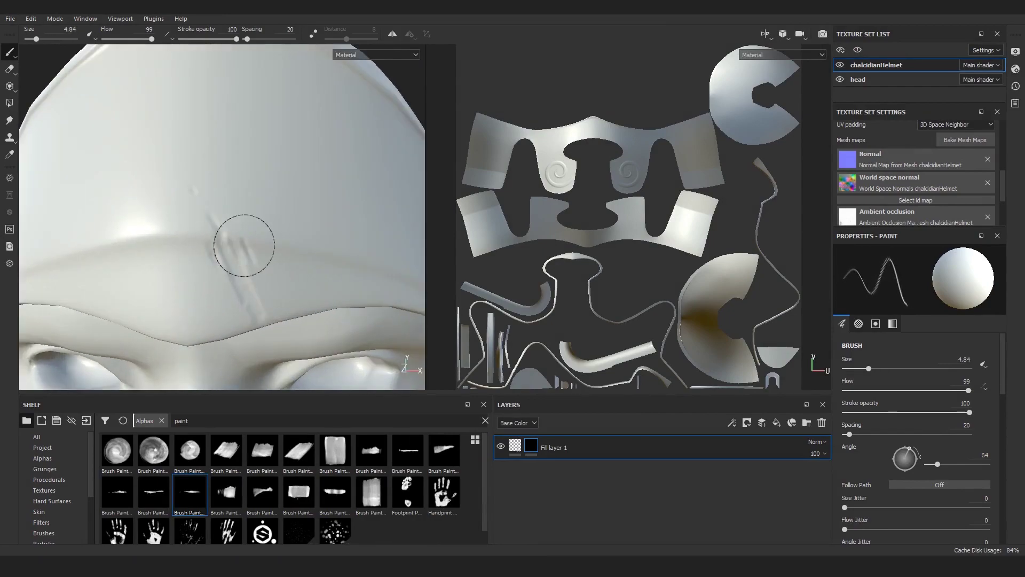
scroll(222, 236, down, 3)
scroll(270, 293, down, 1)
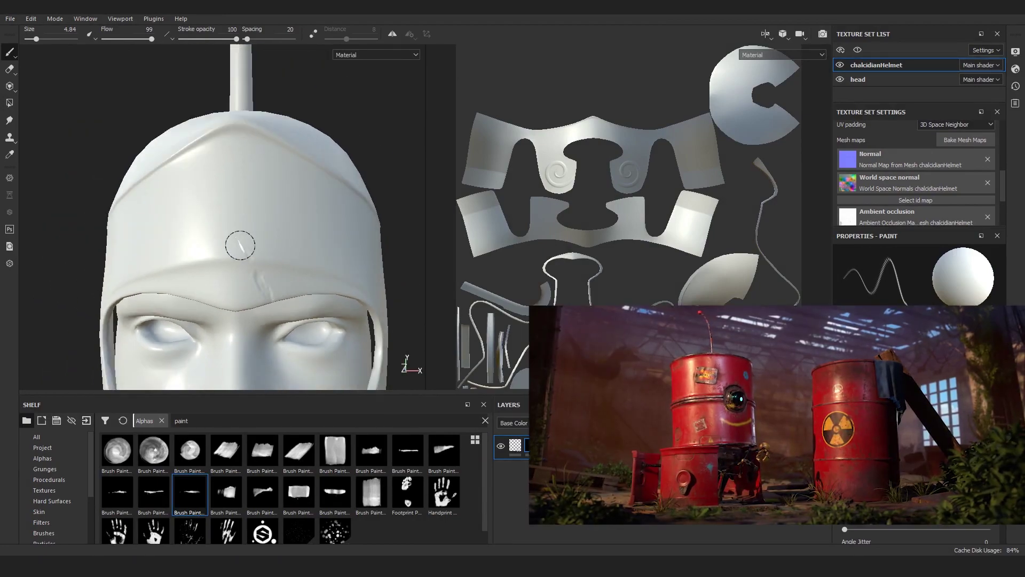
Paint scratches on the helmet's crown beside the forehead ridge at brush size 16.97, trimming them with black mask paint
scroll(240, 244, down, 2)
alt+drag(314, 272, 258, 218)
scroll(258, 218, up, 2)
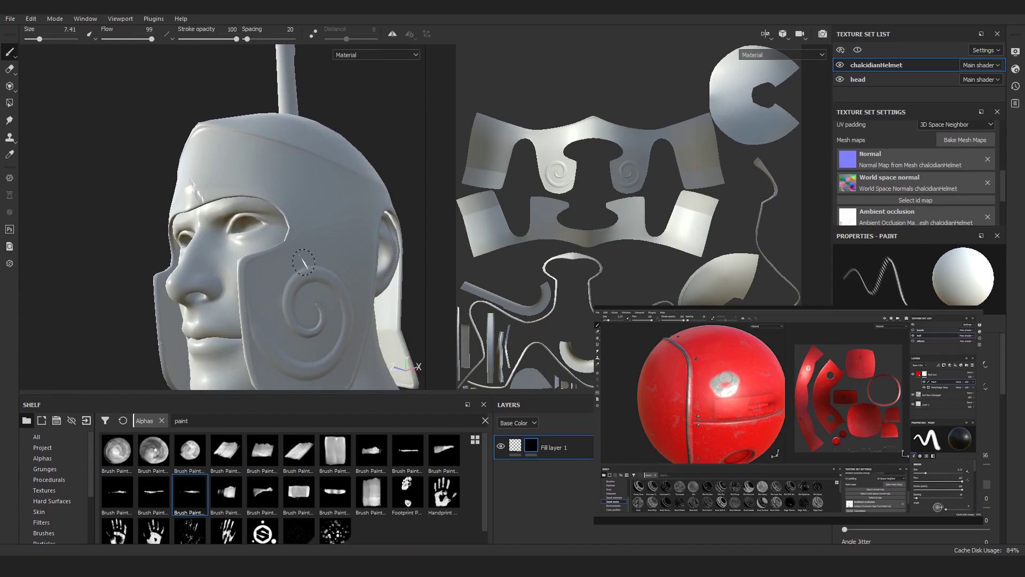
scroll(308, 129, up, 2)
scroll(302, 120, down, 2)
mouse_move(302, 119)
alt+mouse_down()
mouse_move(304, 186)
mouse_move(233, 167)
alt+mouse_up()
ctrl+right_drag(233, 167, 250, 167)
ctrl+drag(251, 167, 250, 156)
mouse_move(302, 288)
alt+mouse_down()
mouse_move(279, 226)
mouse_move(295, 144)
alt+mouse_up()
scroll(295, 144, up, 5)
alt+middle_drag(295, 144, 229, 184)
key(x)
key(x)
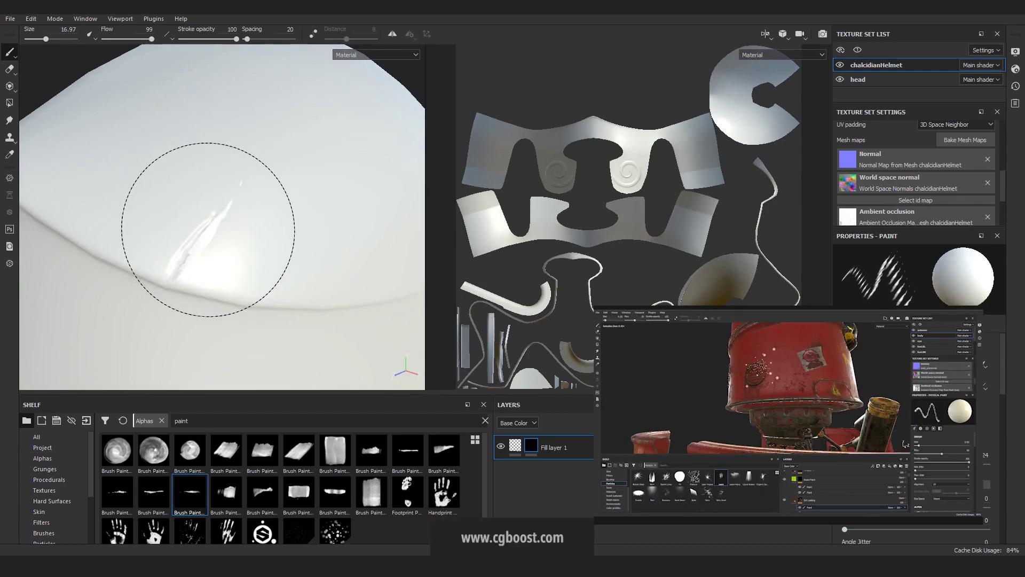
key(x)
drag(206, 229, 206, 219)
Paint and trim a thin scratch on the helmet's side just above the ear opening
scroll(206, 219, down, 4)
mouse_move(267, 321)
alt+mouse_down()
mouse_move(276, 296)
mouse_move(206, 286)
mouse_move(230, 267)
mouse_move(201, 252)
mouse_move(202, 229)
alt+mouse_up()
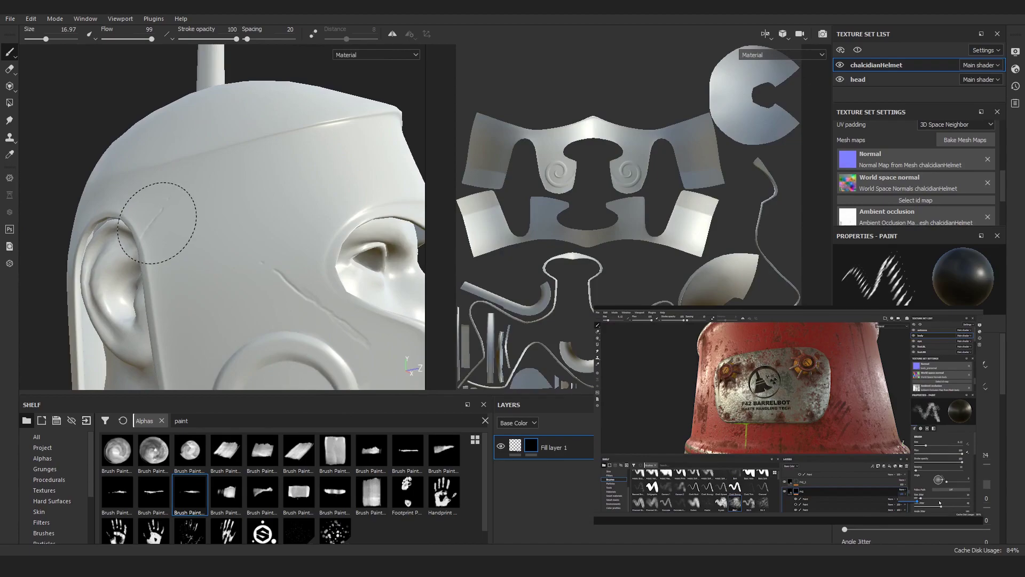
alt+drag(142, 202, 168, 213)
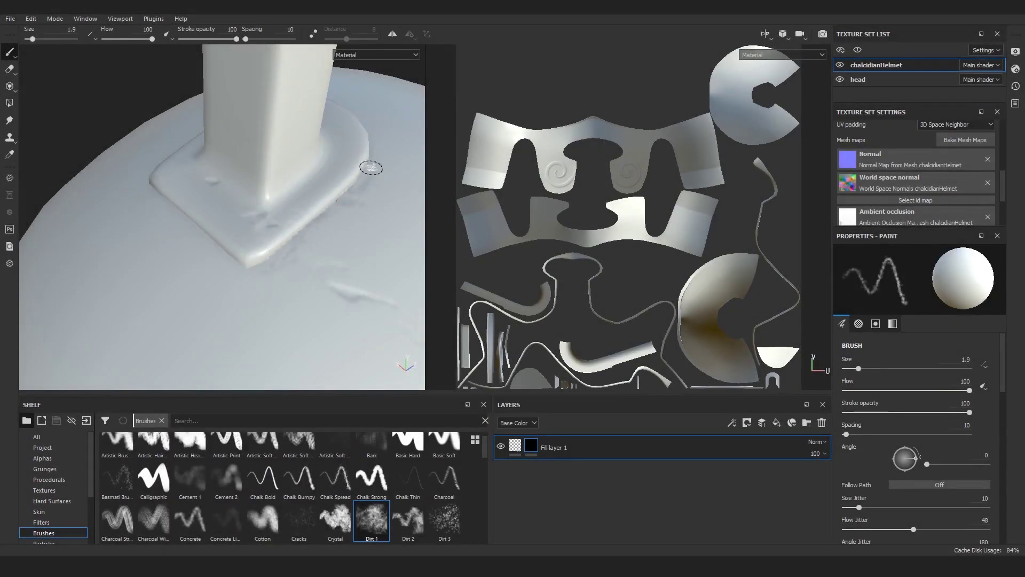
Paint rough, dented edges around the base of the crest holder with the Dirt 1 brush at size 1.34
mouse_move(222, 247)
alt+mouse_down()
mouse_move(254, 222)
mouse_move(263, 228)
alt+mouse_up()
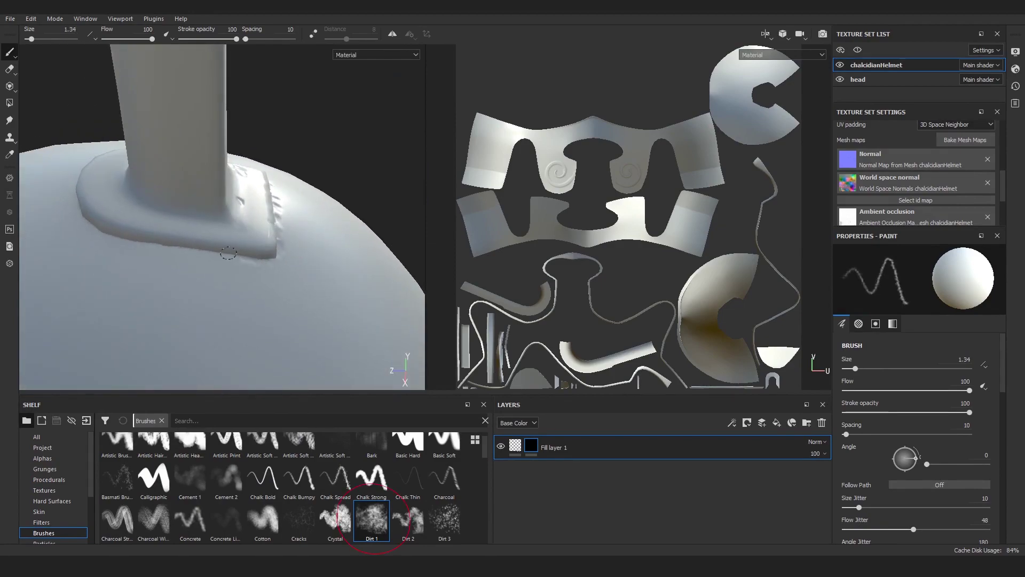
mouse_move(228, 253)
alt+mouse_down()
mouse_move(328, 247)
mouse_move(210, 256)
mouse_move(268, 240)
mouse_move(199, 283)
mouse_move(268, 229)
alt+mouse_up()
alt+drag(368, 227, 309, 219)
alt+middle_drag(310, 219, 280, 238)
alt+drag(280, 238, 245, 223)
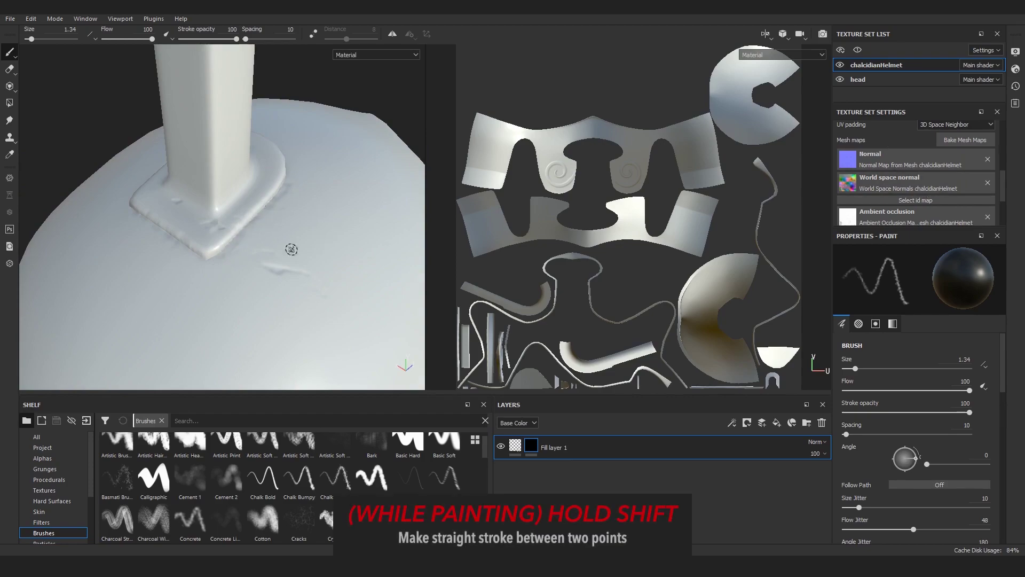
scroll(265, 277, up, 3)
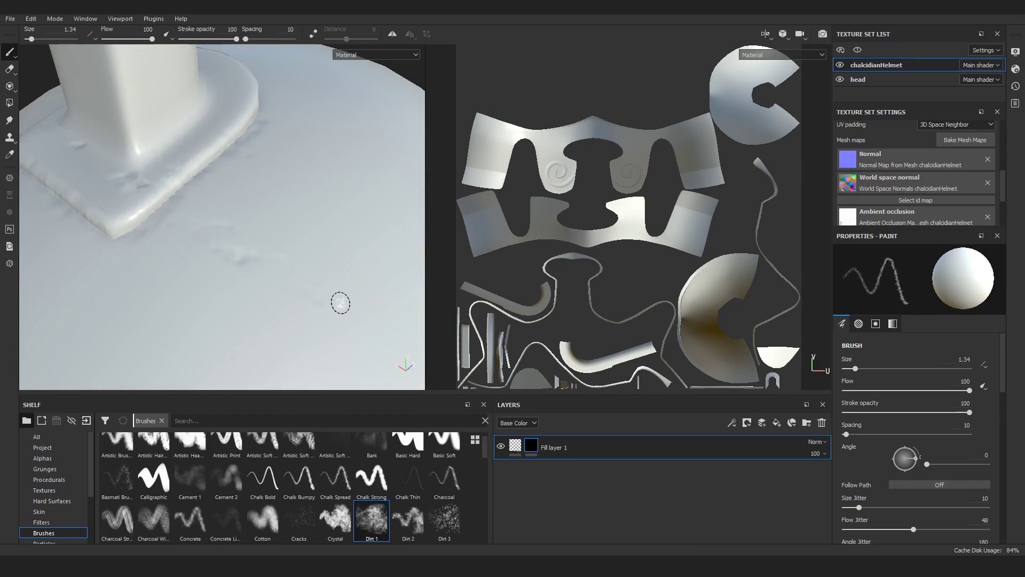
Set the chalcidianHelmet texture set's size to 4096
scroll(875, 142, up, 5)
click(879, 132)
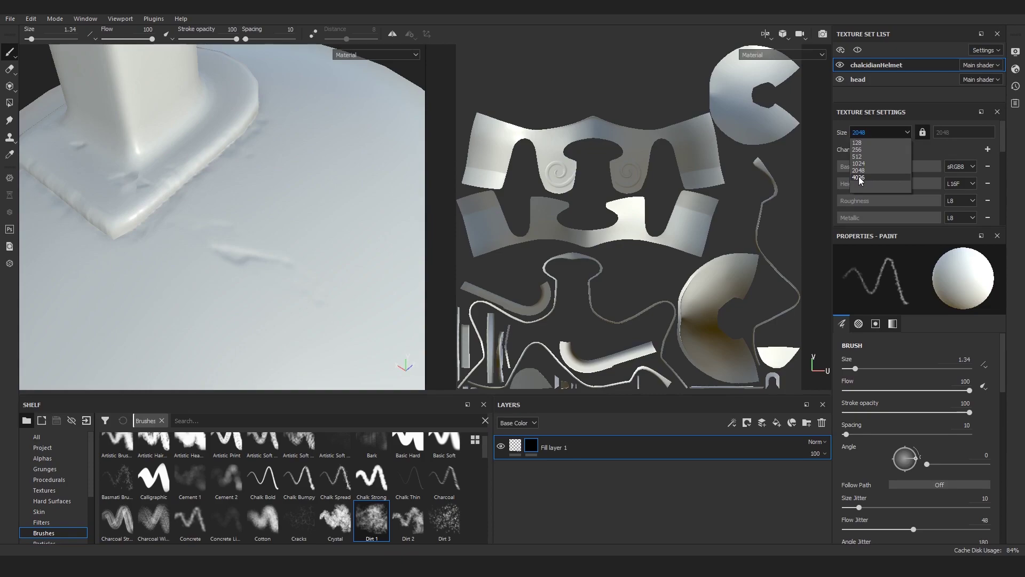
click(858, 176)
Paint chipped damage on the inner curve of the cheek guard's spiral with the Dirt 1 brush at size 2.18
scroll(283, 231, down, 5)
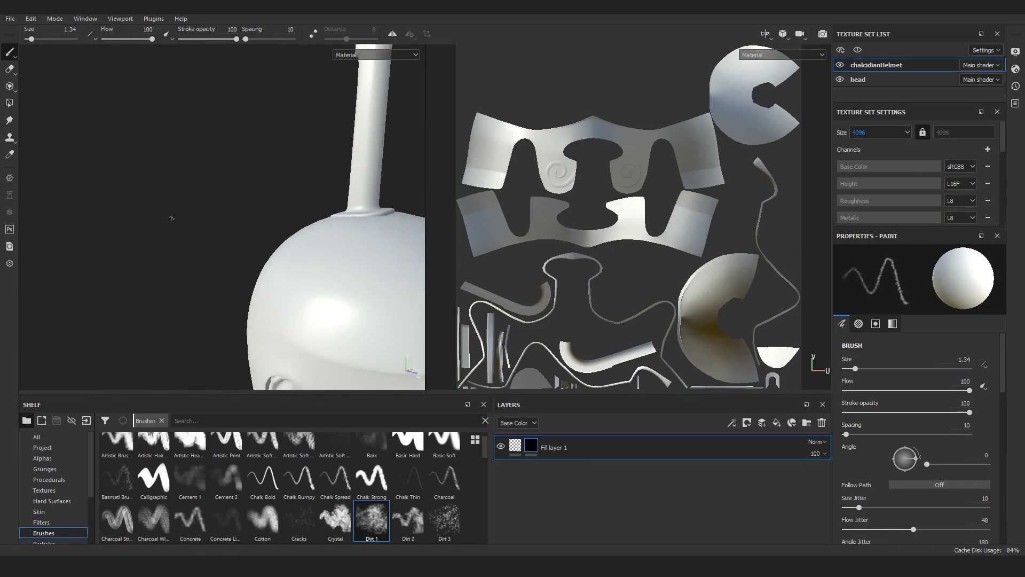
alt+drag(223, 241, 203, 176)
scroll(214, 181, down, 3)
alt+middle_drag(320, 289, 266, 195)
scroll(266, 195, up, 4)
alt+drag(229, 256, 249, 252)
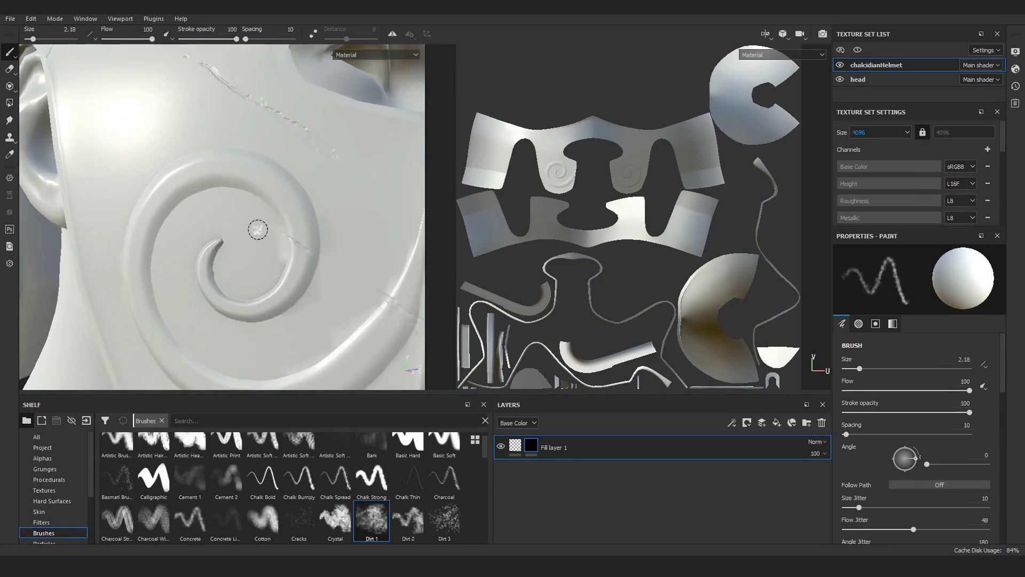
ctrl+right_drag(258, 230, 277, 251)
click(278, 249)
mouse_move(357, 306)
mouse_down()
mouse_move(376, 280)
mouse_move(323, 254)
mouse_move(240, 267)
mouse_up()
scroll(377, 251, down, 4)
scroll(323, 254, up, 3)
Switch to the Dirt 2 brush and break up the spiral's inner damage with black mask paint at size 9.84
click(408, 521)
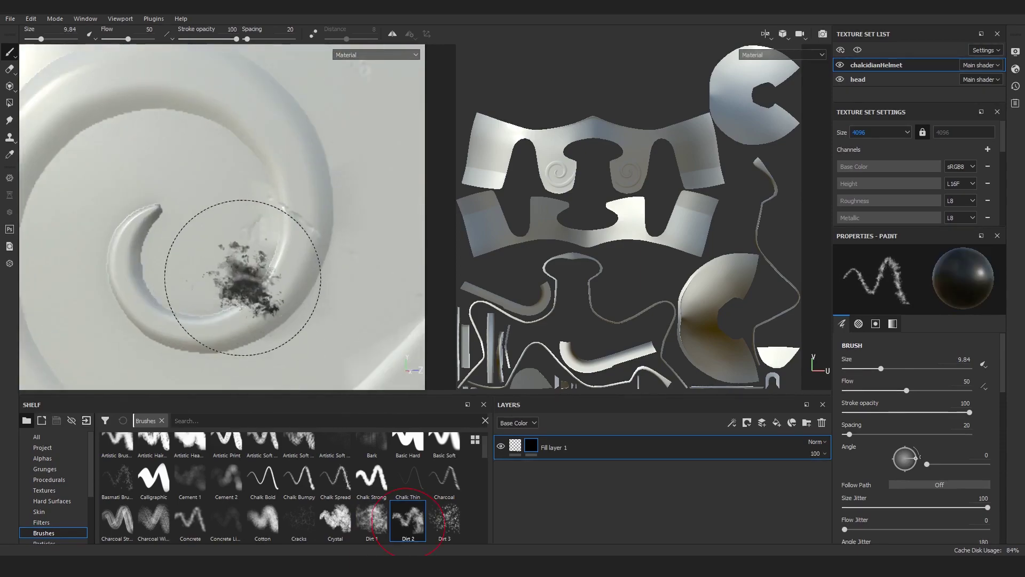
scroll(237, 277, up, 4)
scroll(229, 295, down, 6)
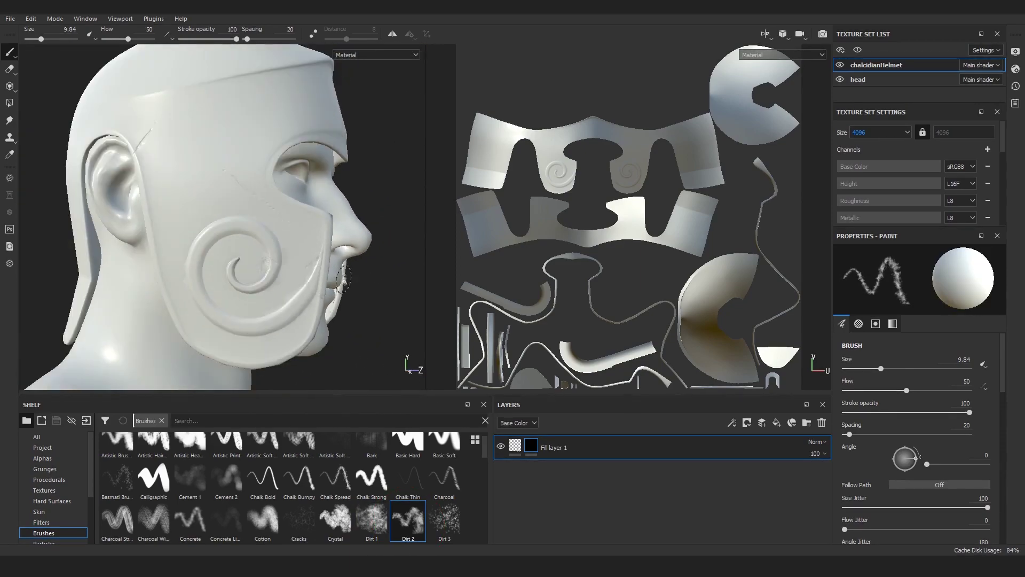
Paint pitted wear around the spiral of the opposite cheek guard with the Dirt 2 brush at size 9.84
mouse_move(328, 187)
alt+mouse_down()
mouse_move(272, 183)
mouse_move(298, 217)
mouse_move(245, 172)
mouse_move(251, 213)
mouse_move(273, 233)
mouse_move(252, 260)
mouse_move(178, 241)
alt+mouse_up()
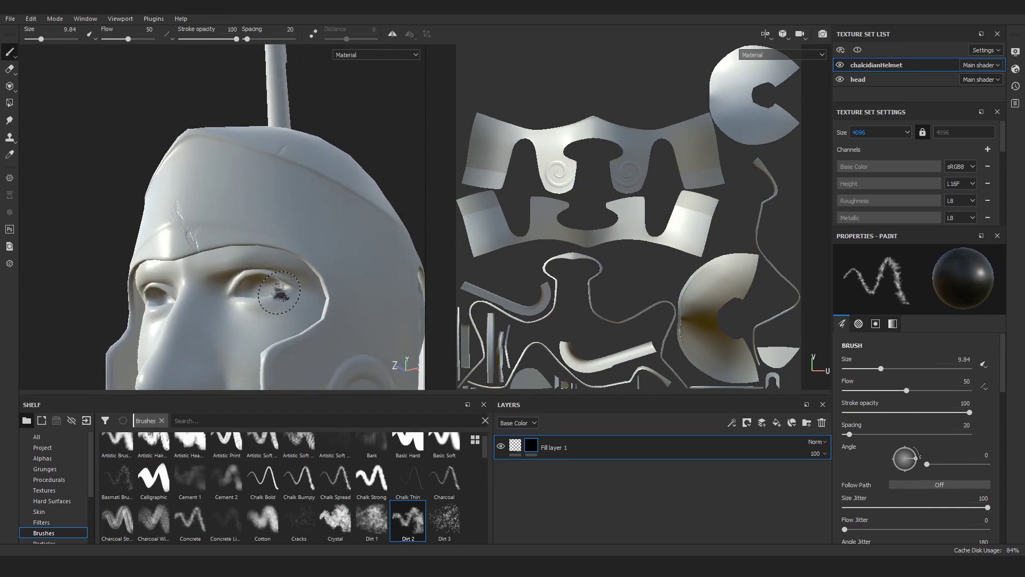
alt+drag(281, 292, 248, 202)
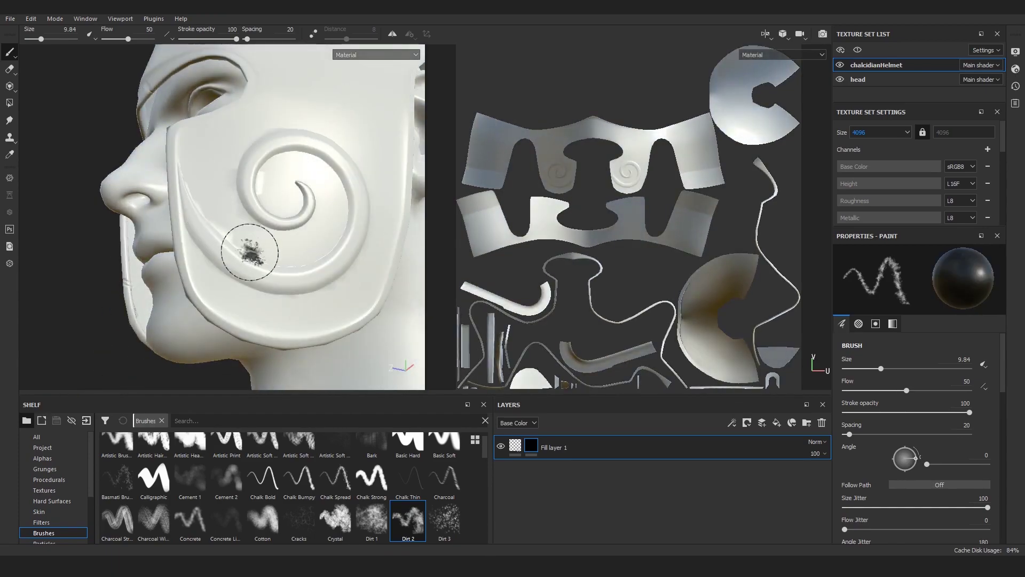
drag(250, 255, 208, 214)
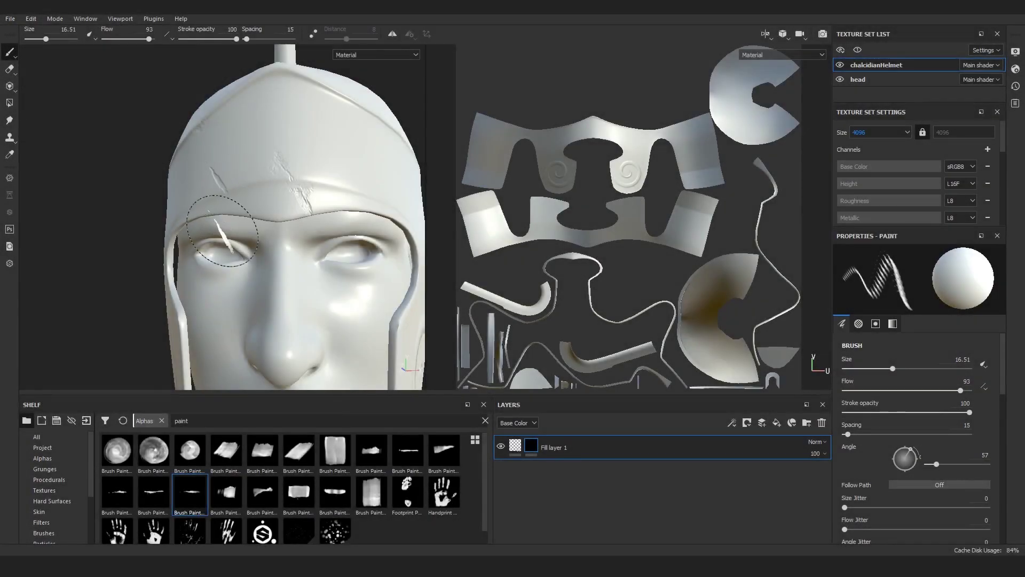
Use paint-stroke alphas to refine a slanted forehead scratch and paint a broad scraped patch on the temple at angle 57
alt+drag(222, 231, 218, 180)
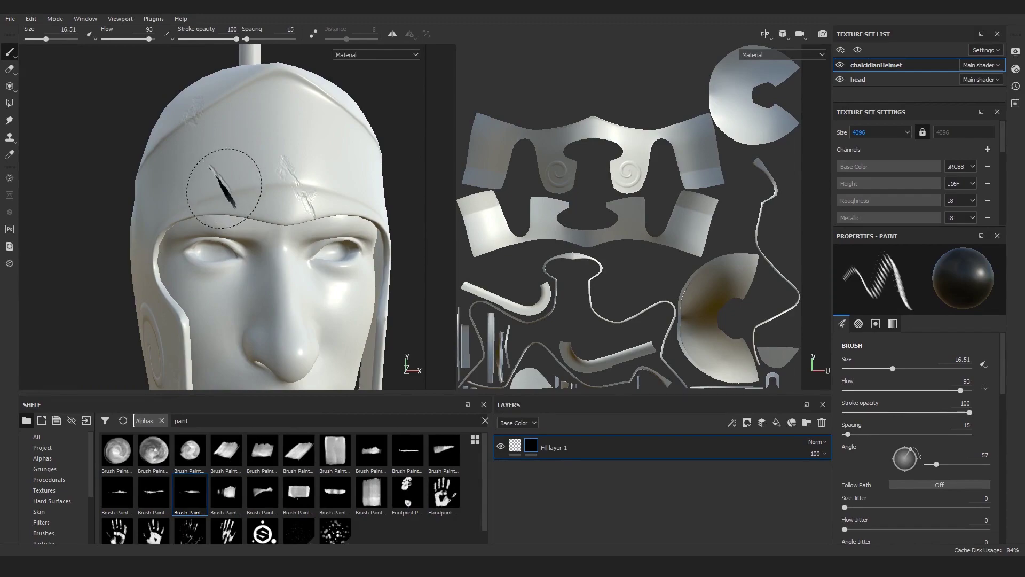
scroll(292, 216, down, 1)
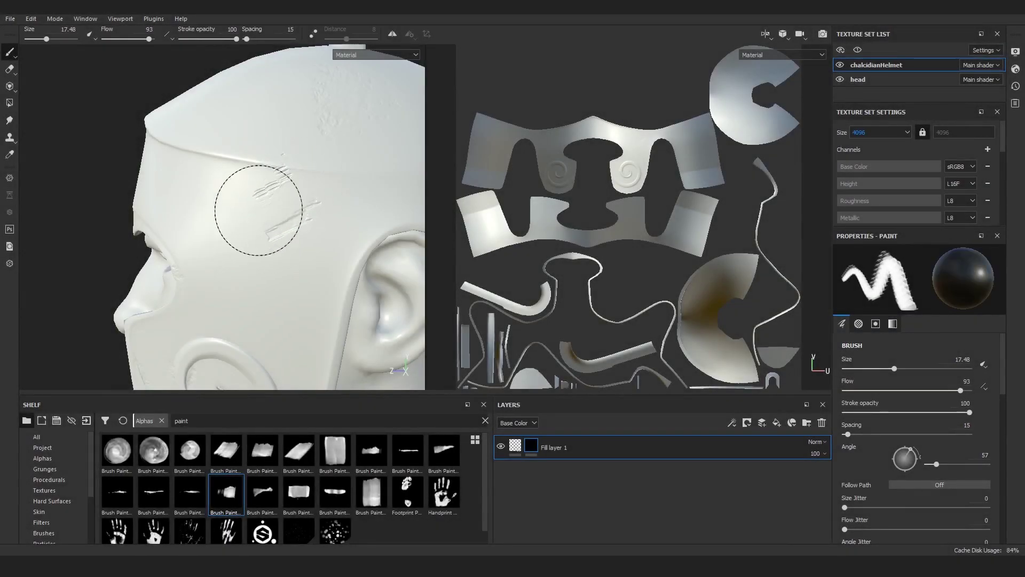
mouse_move(258, 210)
mouse_down()
mouse_move(295, 195)
mouse_move(272, 165)
mouse_move(304, 162)
mouse_up()
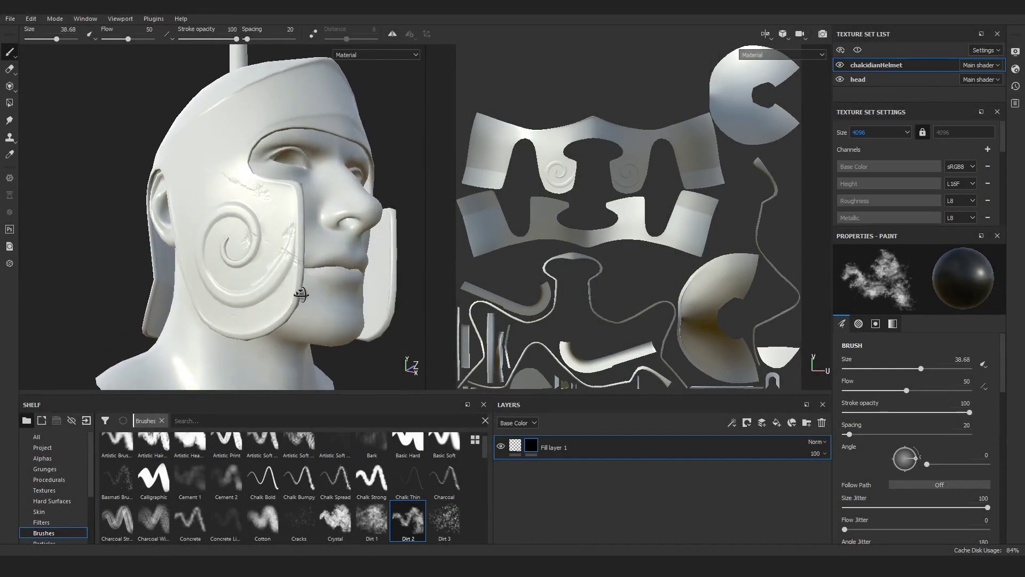
Paint pitted wear along the lower arm of the cheek guard's spiral with the Dirt 2 brush, undoing a stray dab
click(256, 262)
key(ctrl+z)
click(243, 283)
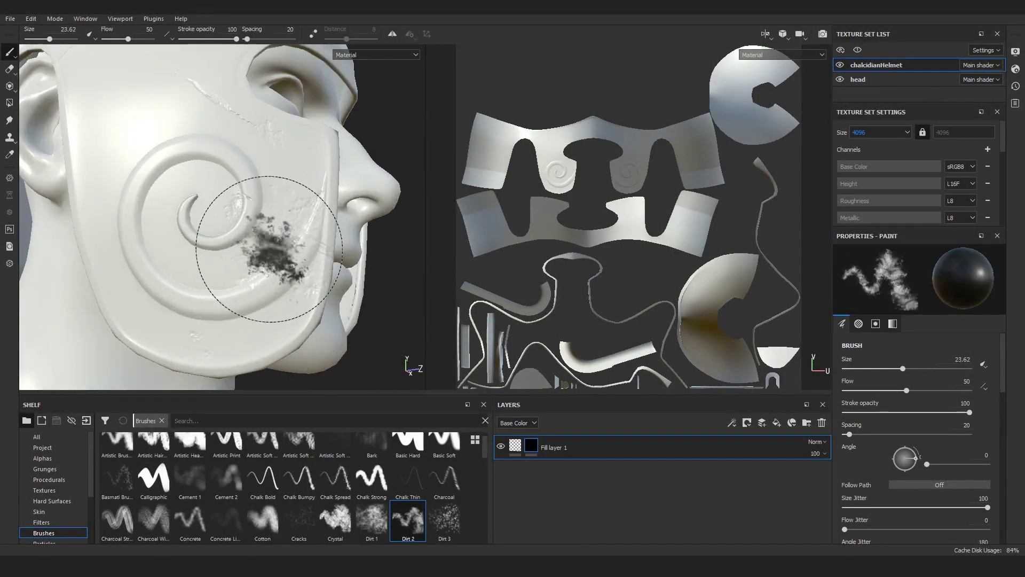
ctrl+right_drag(262, 257, 249, 275)
key(x)
scroll(254, 306, down, 2)
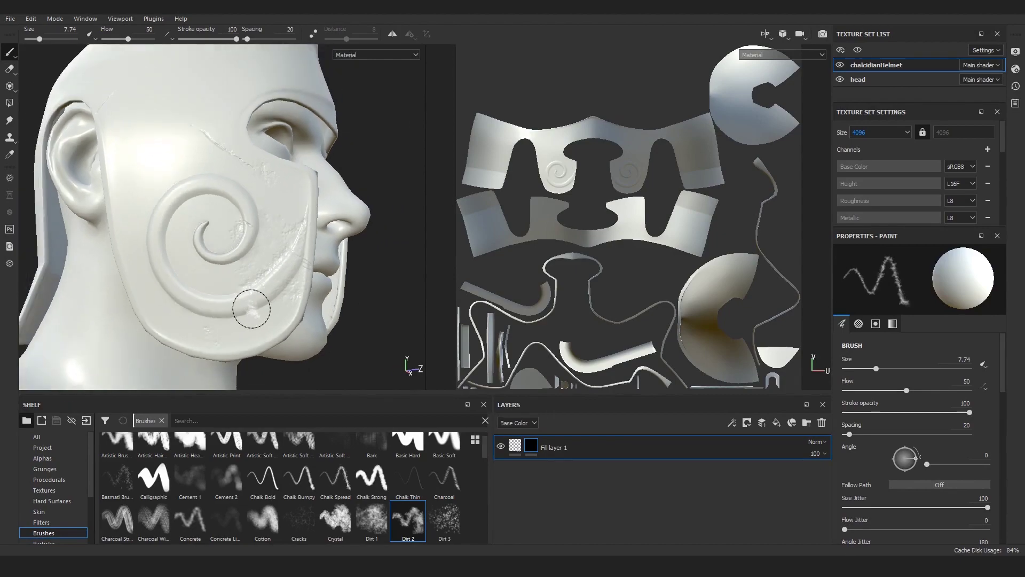
Break up the inner curl of the cheek guard's spiral with black Dirt 2 mask paint at size 7.74
key(x)
scroll(229, 303, up, 2)
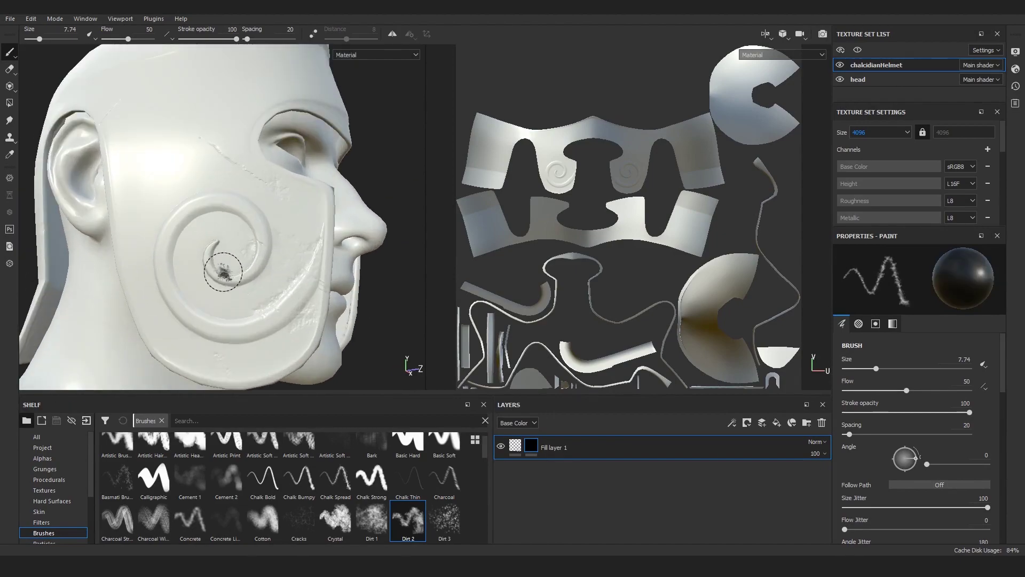
click(218, 284)
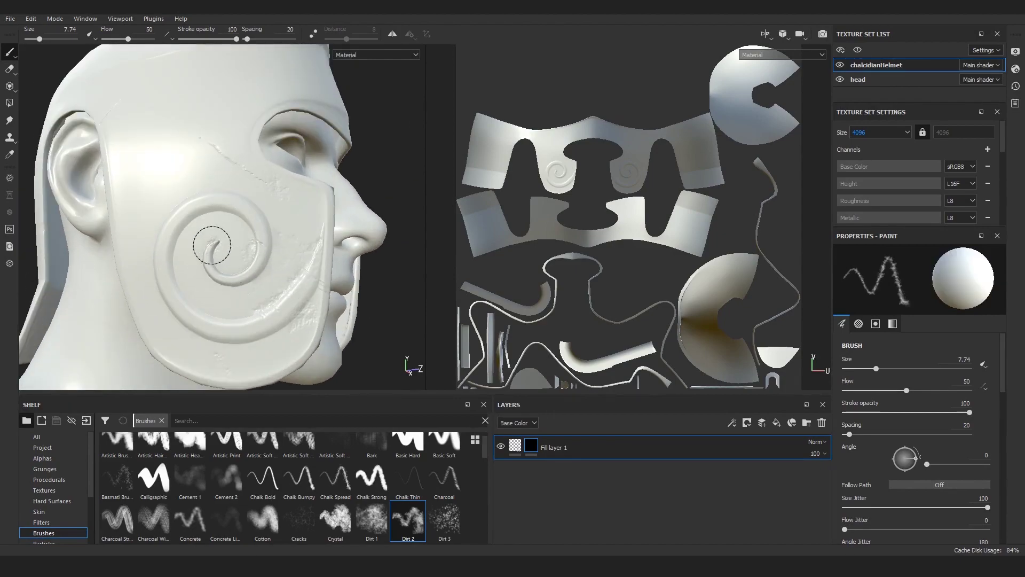
scroll(208, 245, down, 2)
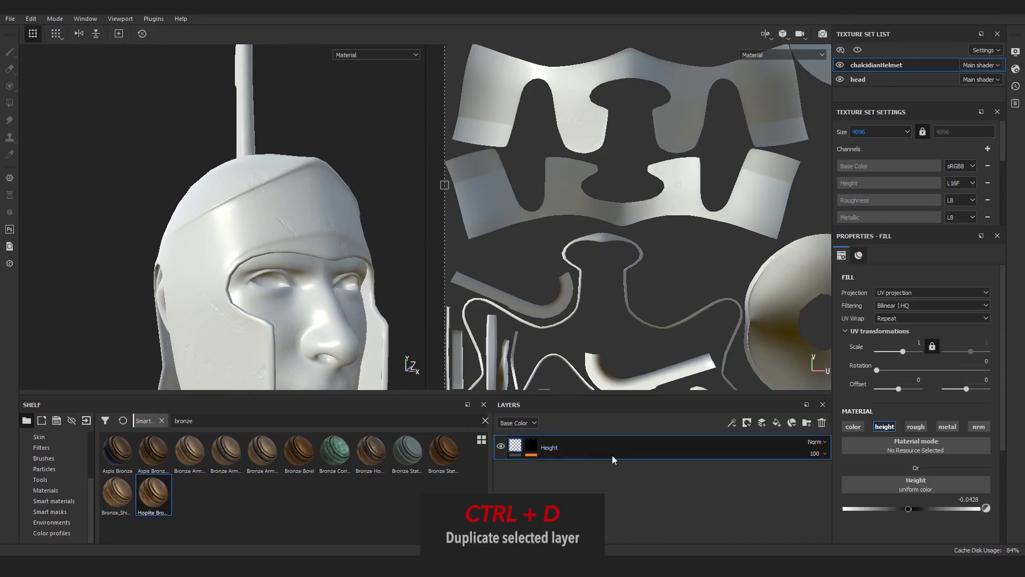
Duplicate the Height layer and clear the mask of the copy
key(ctrl+d)
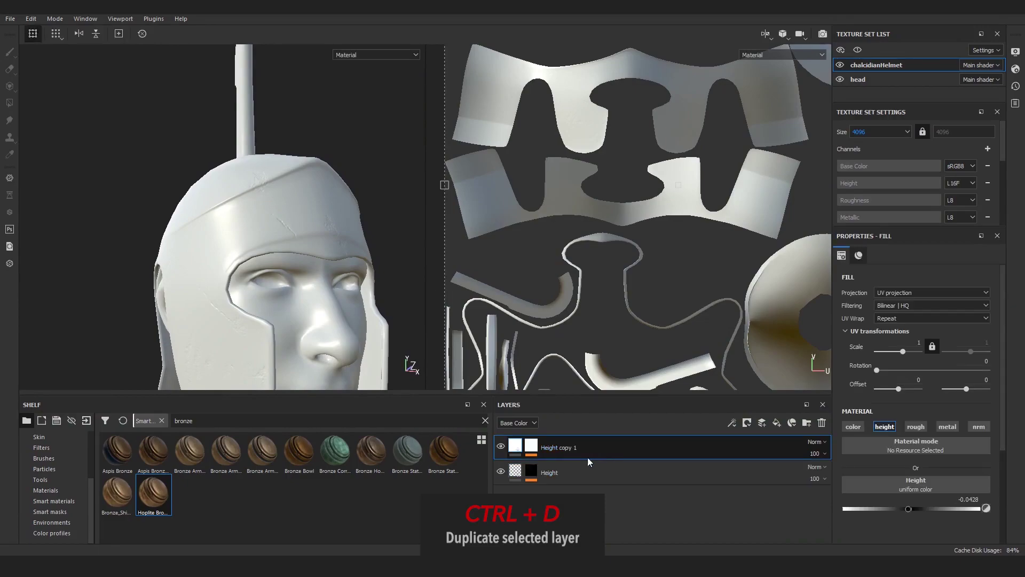
right_click(531, 446)
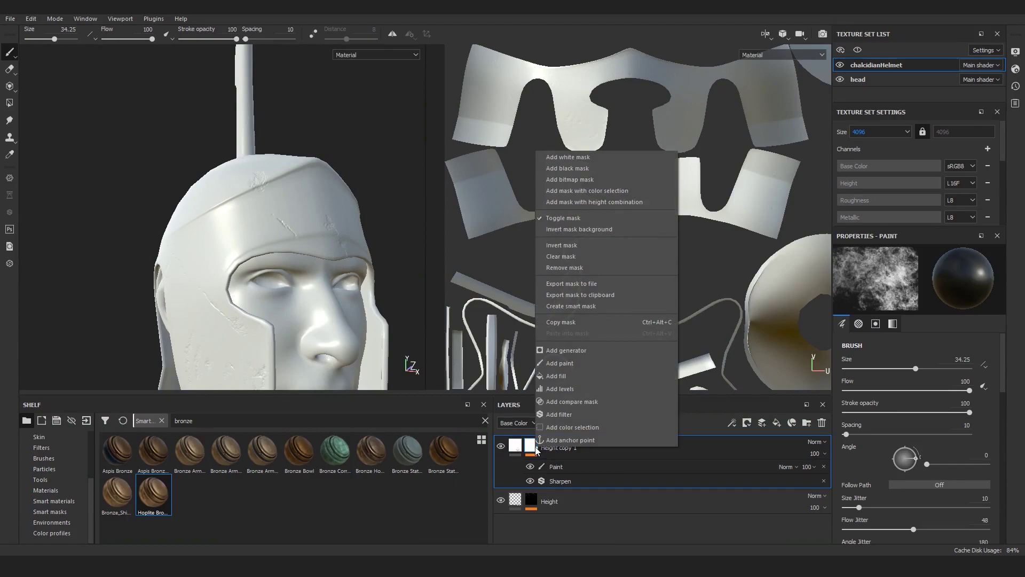
click(578, 259)
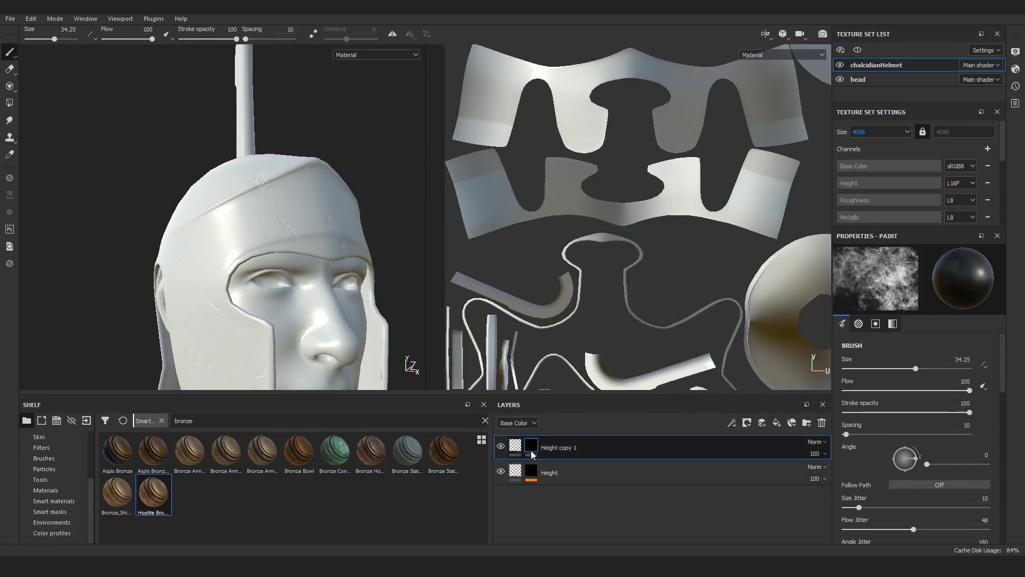
Search the alphas for "gree", choose the left-curling Greek wave alpha and rotate the brush to angle 154
scroll(280, 278, down, 2)
click(43, 458)
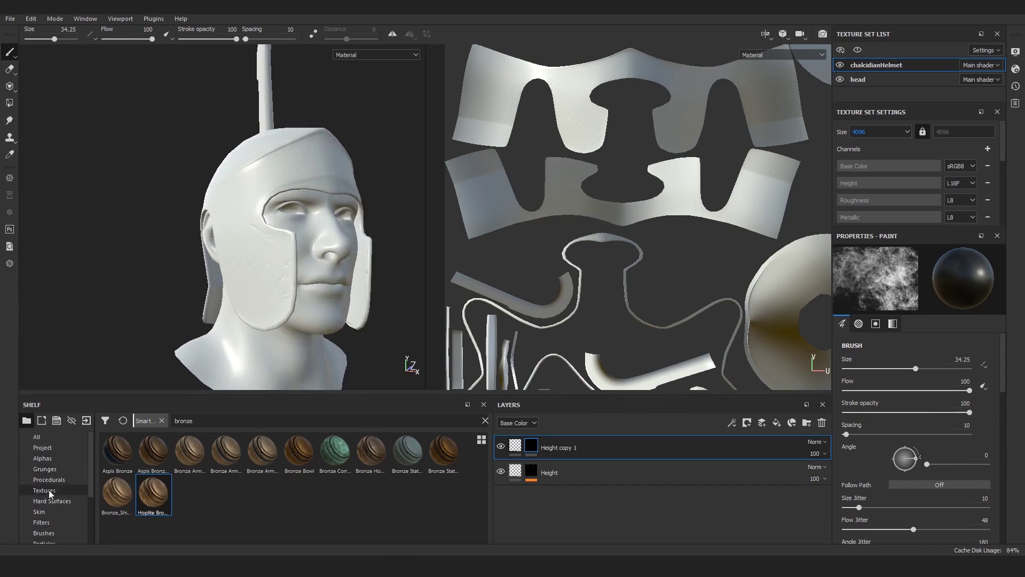
click(405, 453)
click(42, 448)
click(39, 458)
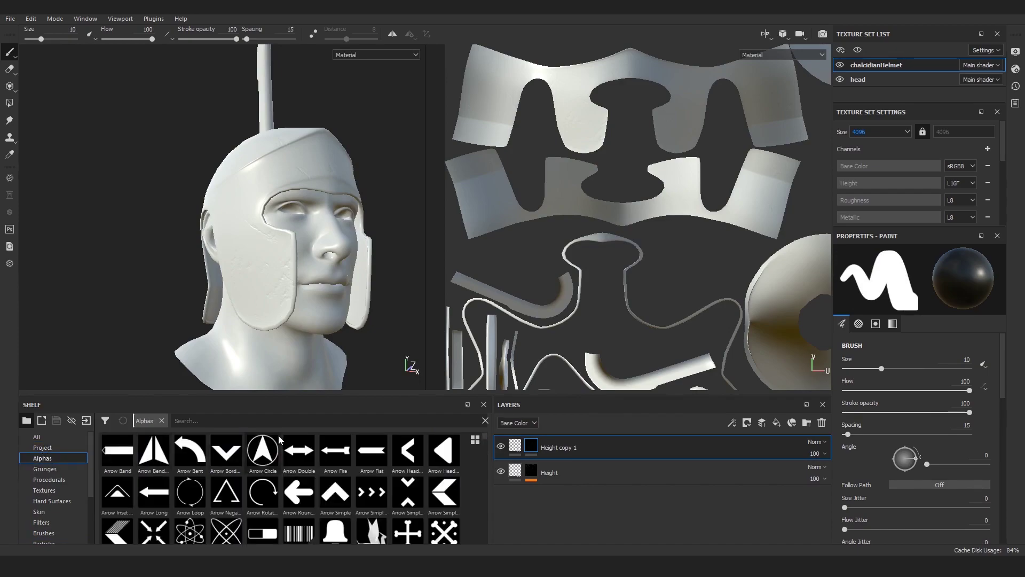
click(214, 421)
text(gree)
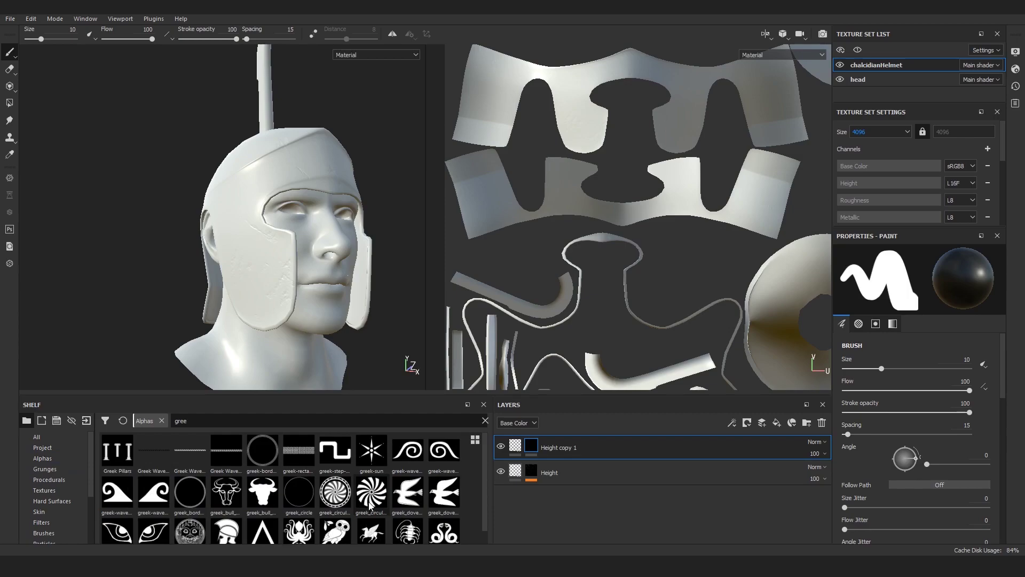
scroll(369, 505, down, 1)
click(117, 479)
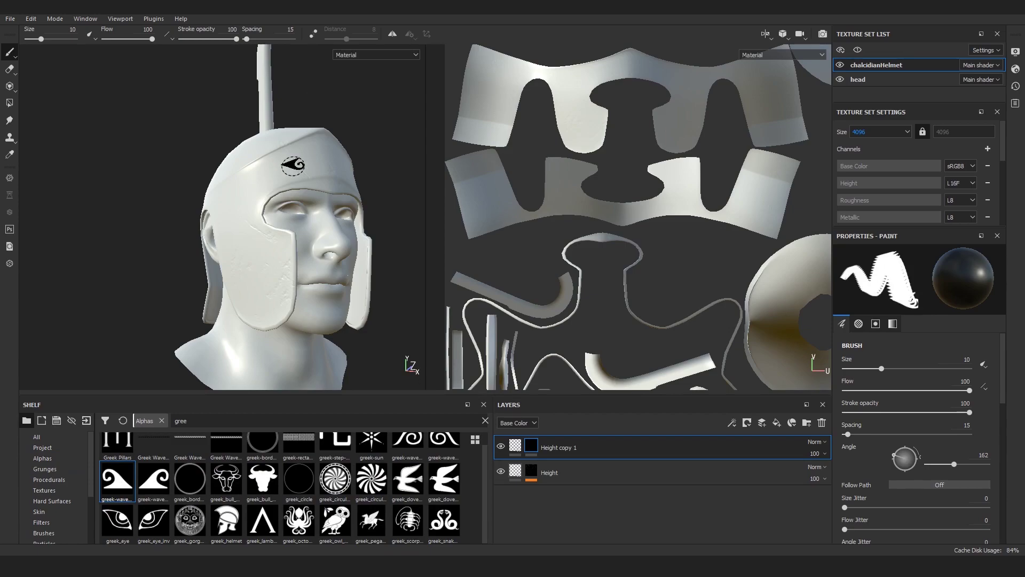
ctrl+drag(312, 143, 312, 139)
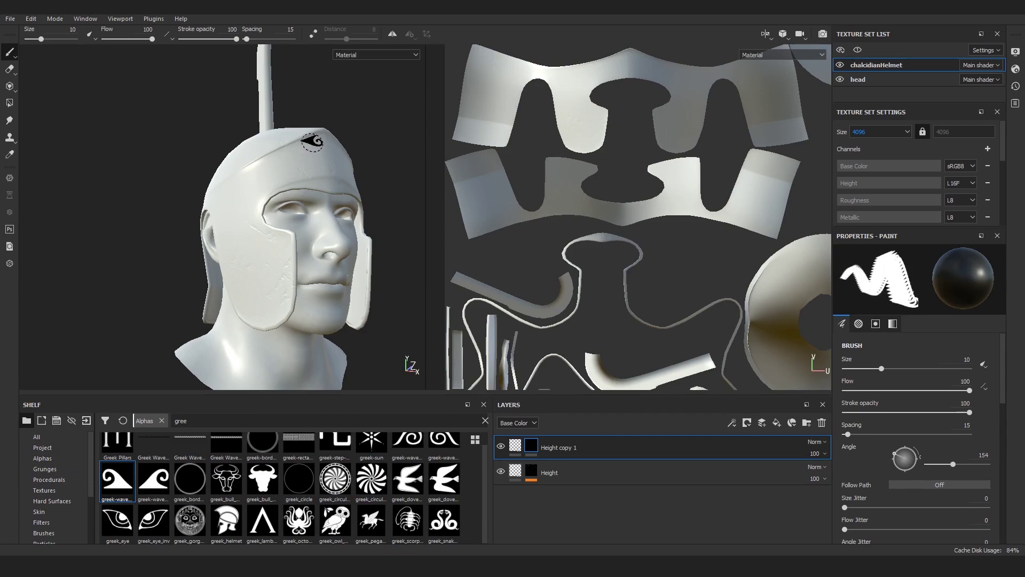
Add a paint effect to the Height copy 1 mask and set that layer's height to 0.04
click(733, 422)
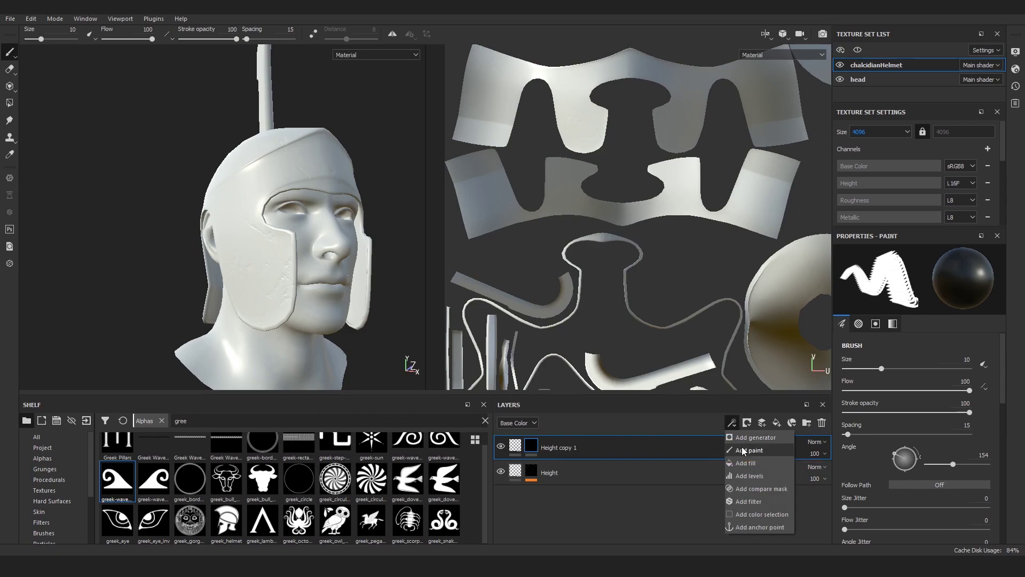
click(741, 450)
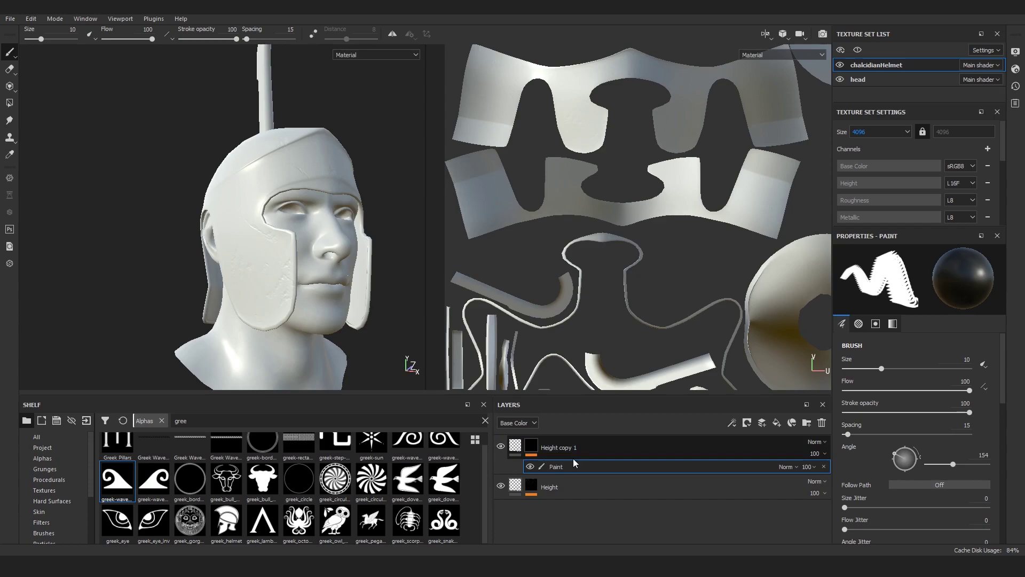
click(516, 446)
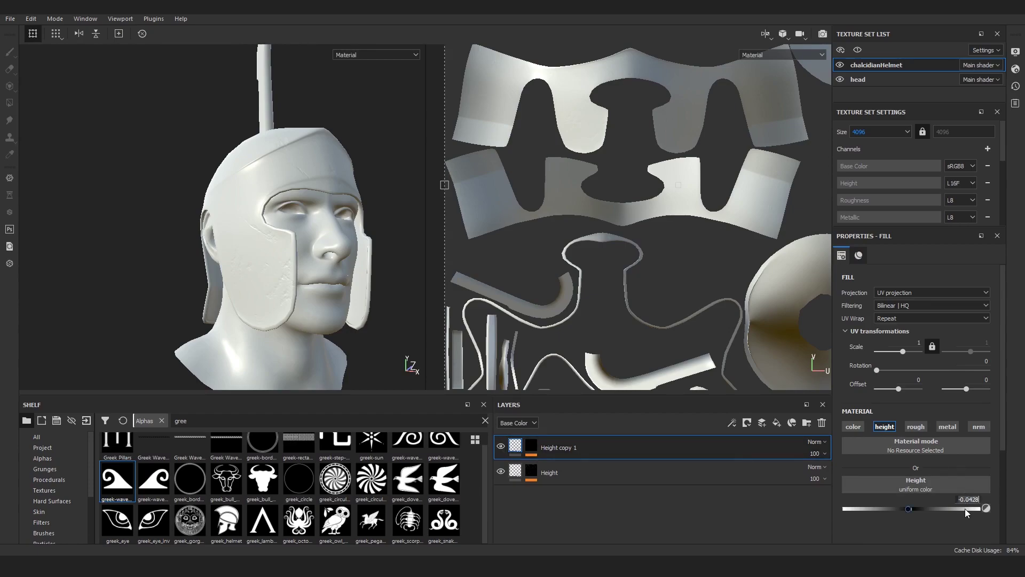
key(Return)
scroll(313, 124, up, 5)
alt+middle_drag(313, 123, 293, 224)
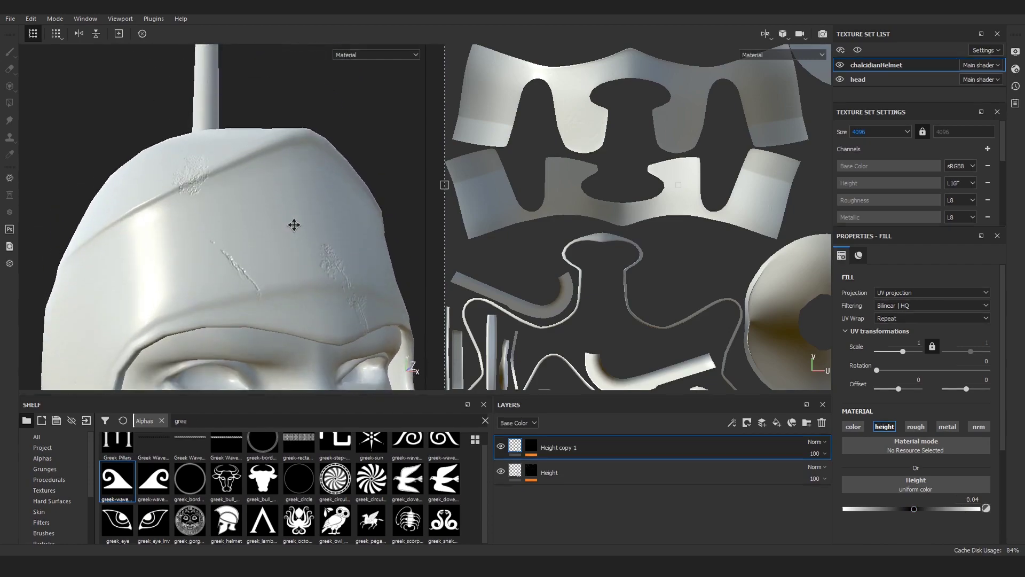
Turn on symmetry for the wave brush and replace the Height copy 1 mask's paint effects with one fresh paint effect
click(528, 449)
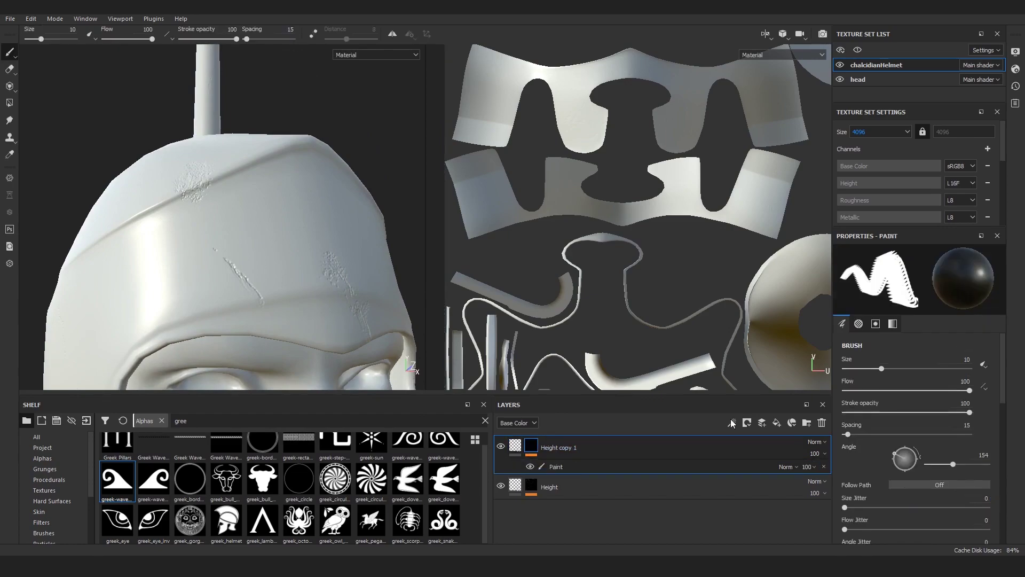
click(732, 422)
click(741, 448)
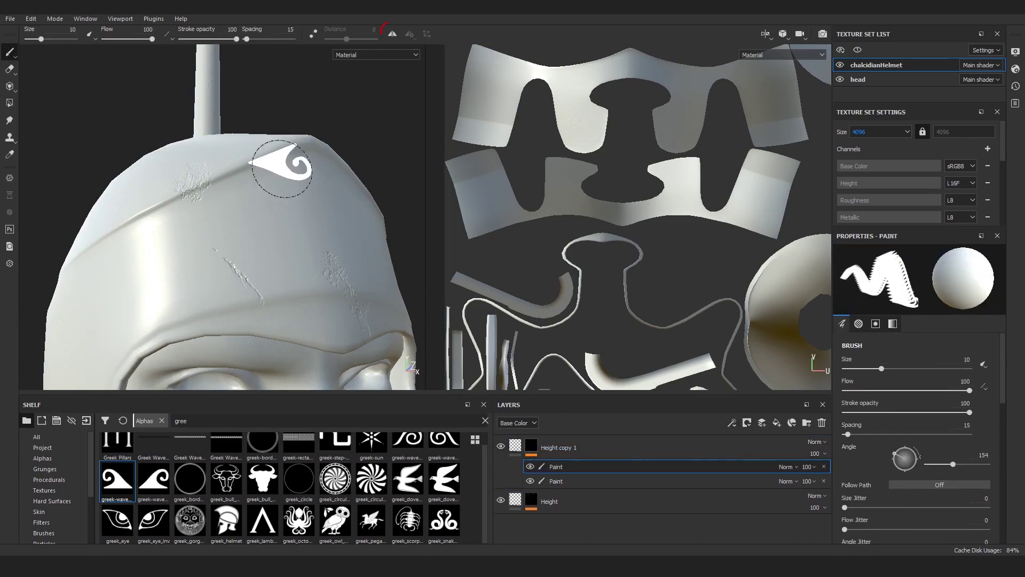
click(393, 34)
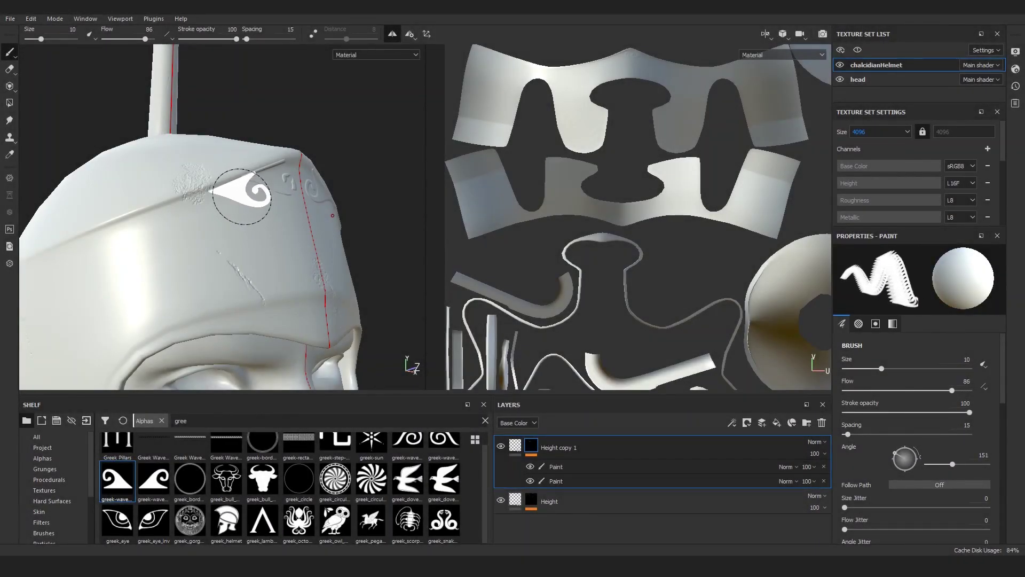
ctrl+drag(242, 196, 241, 191)
click(824, 466)
click(824, 466)
click(824, 466)
click(732, 422)
click(750, 448)
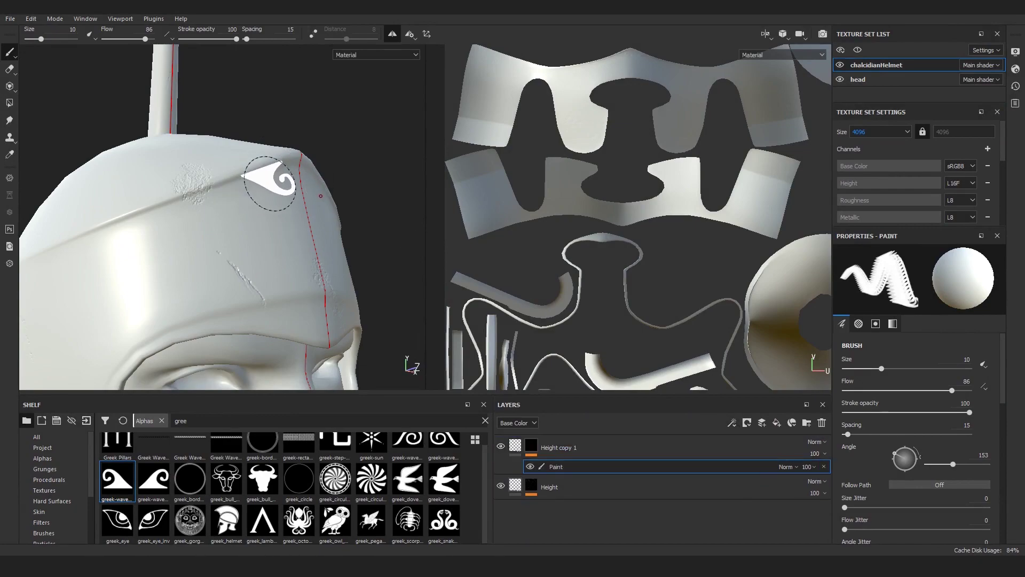
Stamp mirrored wave ornaments under the forehead ridge near the centreline at size 10, undoing a misplaced stamp and rotating the brush to angle 157
click(267, 186)
click(228, 202)
key(ctrl+z)
ctrl+drag(227, 199, 228, 188)
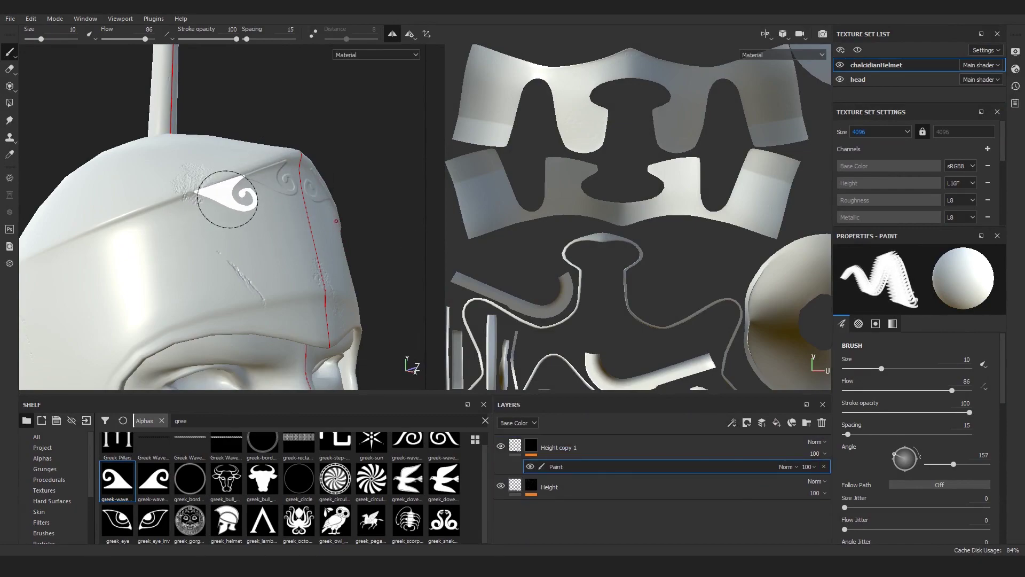
click(228, 200)
Continue the mirrored wave band beneath the ridge along the helmet's side, adjusting the brush angle for each stamp
ctrl+drag(175, 216, 178, 215)
click(178, 216)
mouse_move(118, 246)
alt+mouse_down()
mouse_move(149, 233)
mouse_move(128, 244)
alt+mouse_up()
mouse_move(246, 257)
alt+mouse_down()
mouse_move(169, 238)
mouse_move(273, 227)
alt+mouse_up()
mouse_move(169, 237)
ctrl+mouse_down()
mouse_move(186, 275)
mouse_move(229, 249)
mouse_move(220, 245)
mouse_move(228, 241)
mouse_move(222, 251)
mouse_move(174, 247)
ctrl+mouse_up()
mouse_move(152, 302)
alt+mouse_down()
mouse_move(211, 251)
mouse_move(180, 259)
alt+mouse_up()
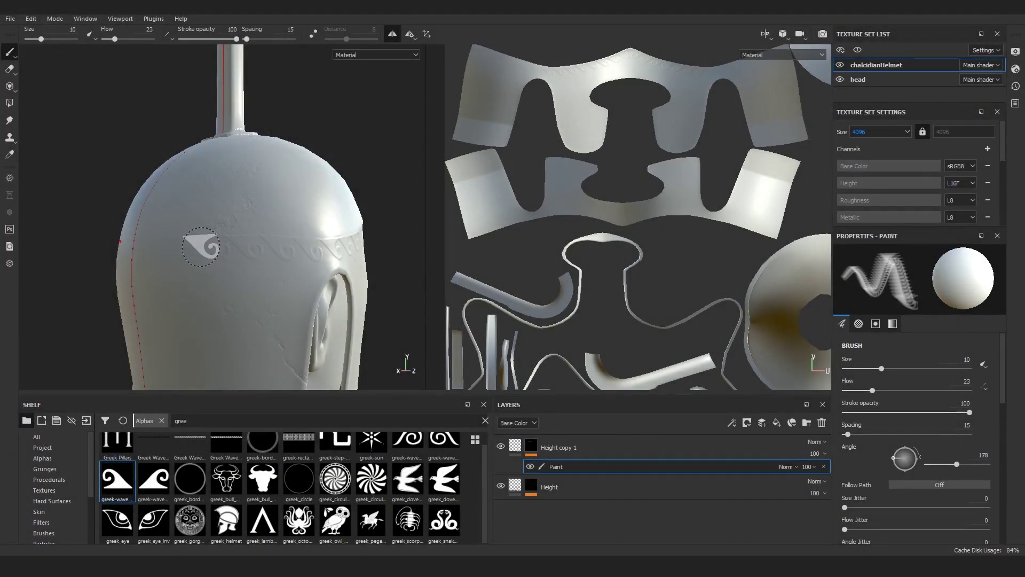
Complete the wave band around the back of the helmet to the symmetry line, adjusting the lighting and varying brush size to 11.17 and angle to 186
alt+drag(199, 247, 193, 253)
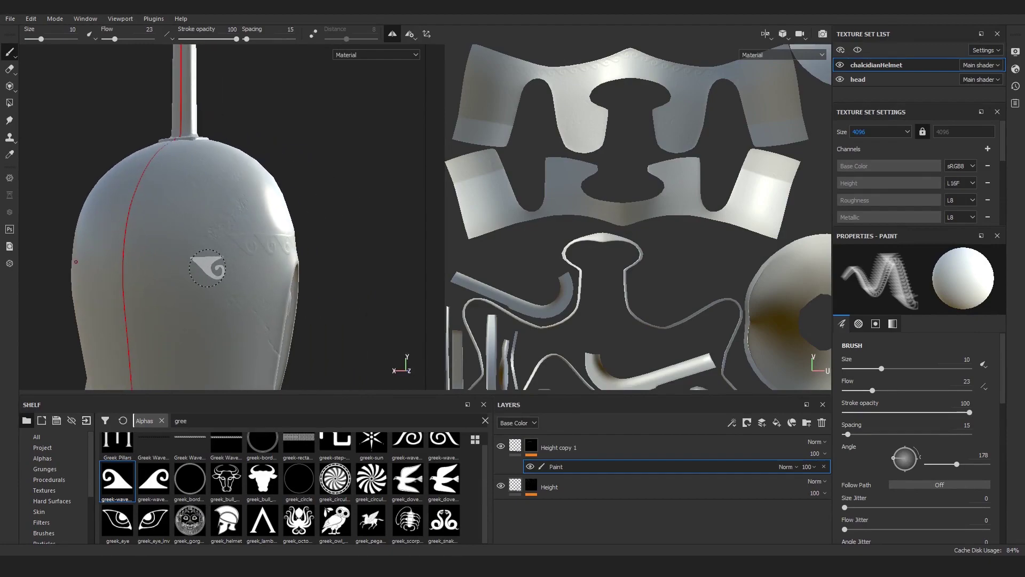
mouse_move(199, 254)
shift+right_down()
mouse_move(172, 244)
mouse_move(186, 244)
shift+right_up()
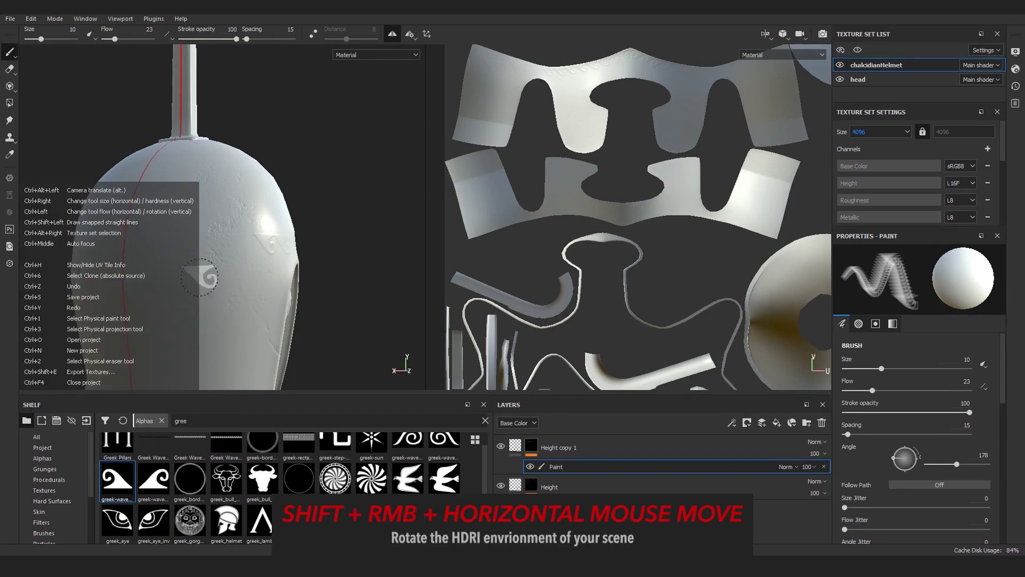
alt+drag(207, 276, 229, 243)
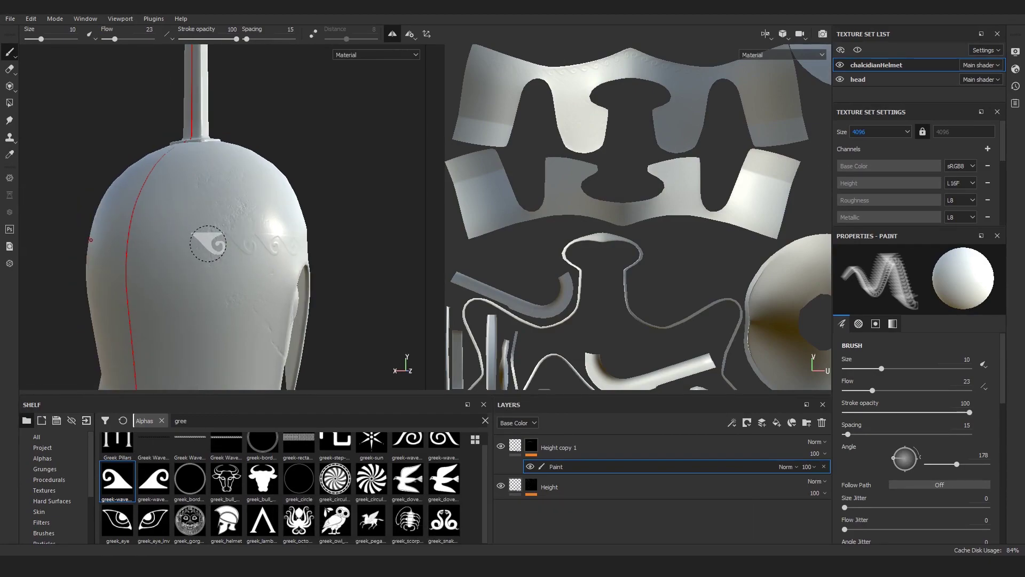
ctrl+right_drag(206, 243, 214, 242)
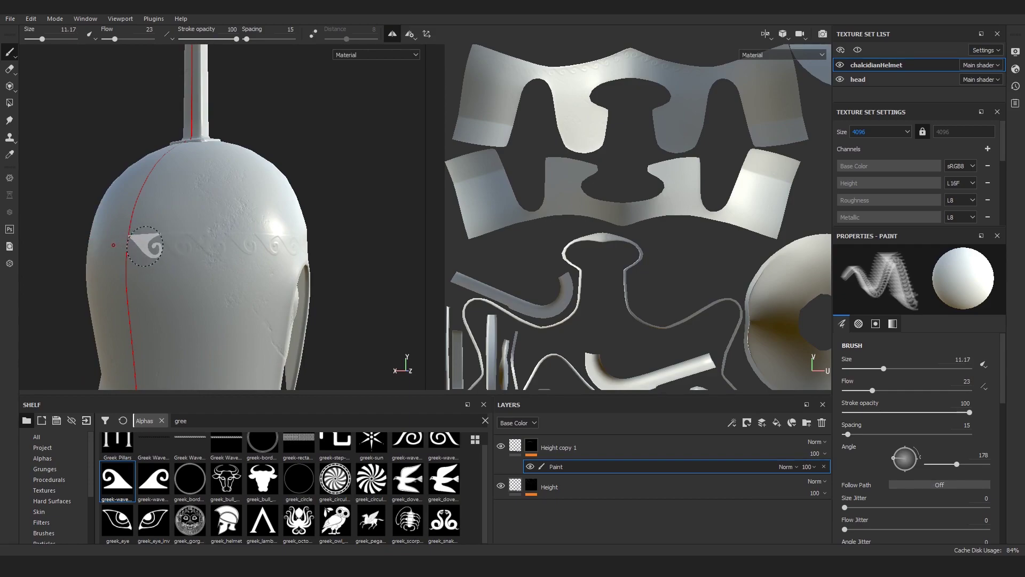
ctrl+drag(145, 246, 148, 246)
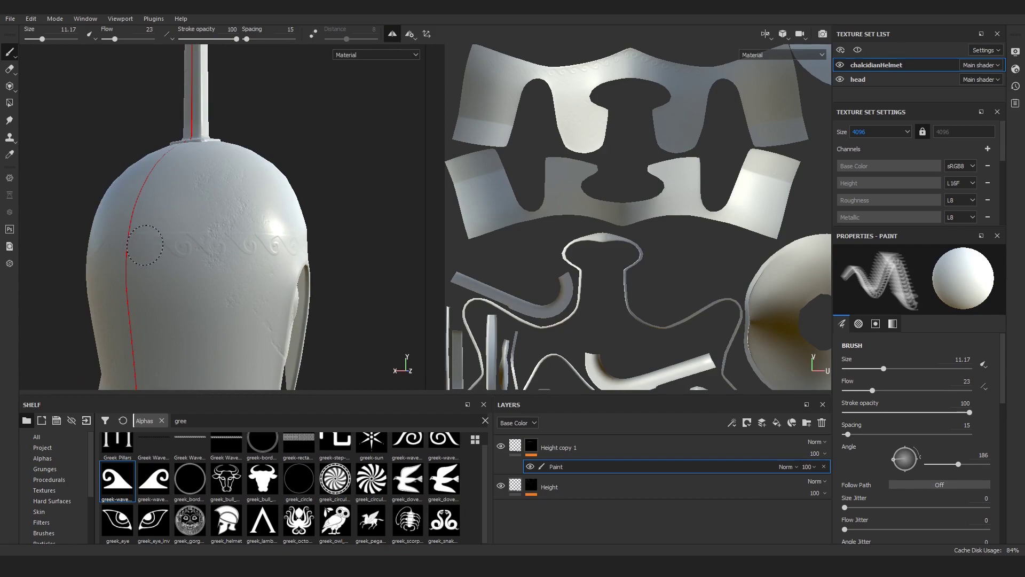
mouse_move(170, 308)
alt+mouse_down()
mouse_move(231, 302)
mouse_move(226, 297)
alt+mouse_up()
ctrl+drag(137, 244, 137, 249)
ctrl+right_drag(109, 243, 104, 245)
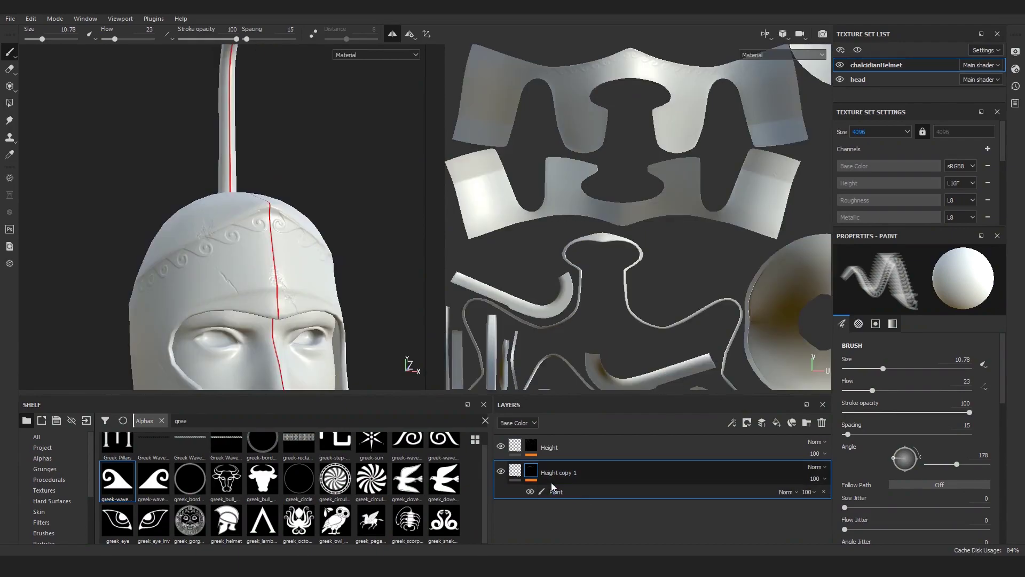
Add a second paint effect above the wave stamps in the Height copy 1 mask and choose the Basic Soft brush
click(556, 490)
click(732, 422)
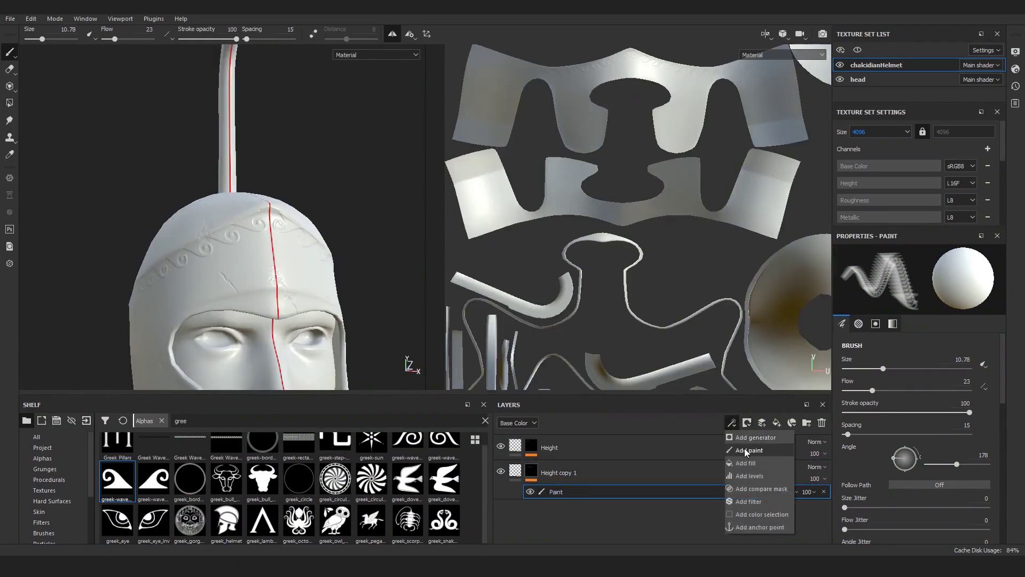
click(747, 450)
scroll(282, 455, up, 1)
click(43, 533)
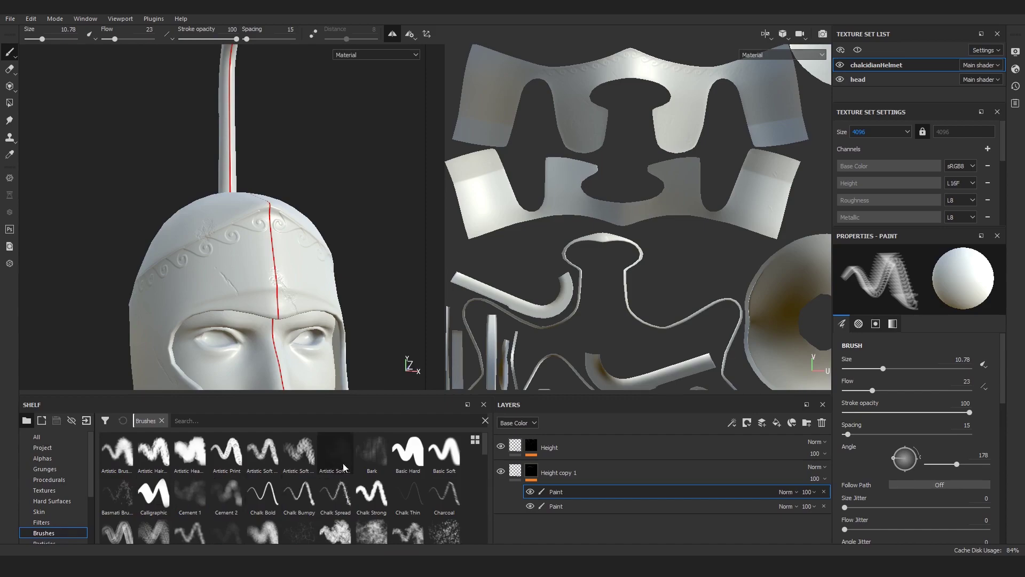
click(444, 453)
Set the Basic Soft brush to black, size 2.22 with Lazy Mouse distance 8, and clean the wave band's edge along the front and side
scroll(244, 200, up, 2)
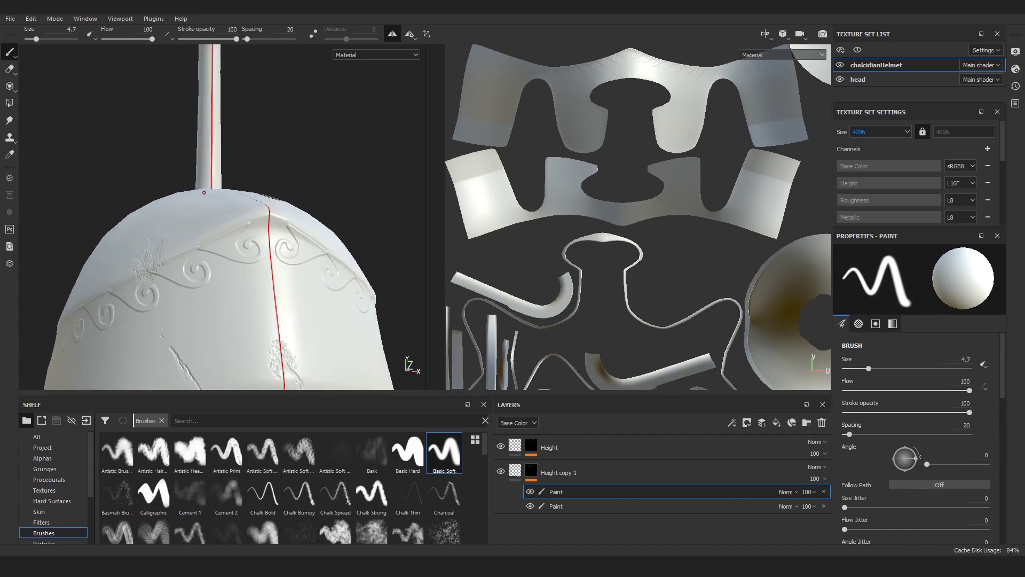
key(x)
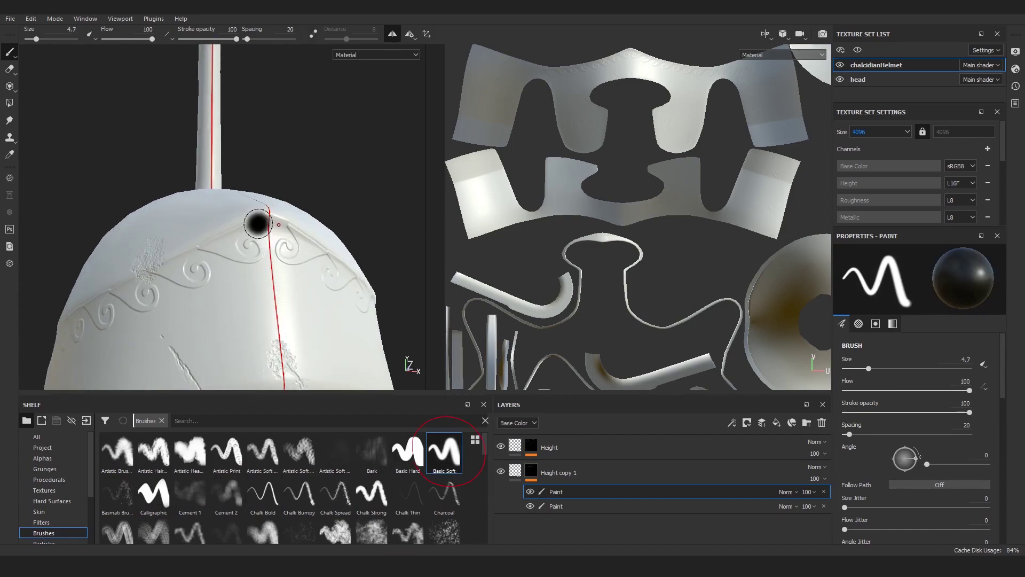
ctrl+right_drag(257, 221, 235, 221)
key(d)
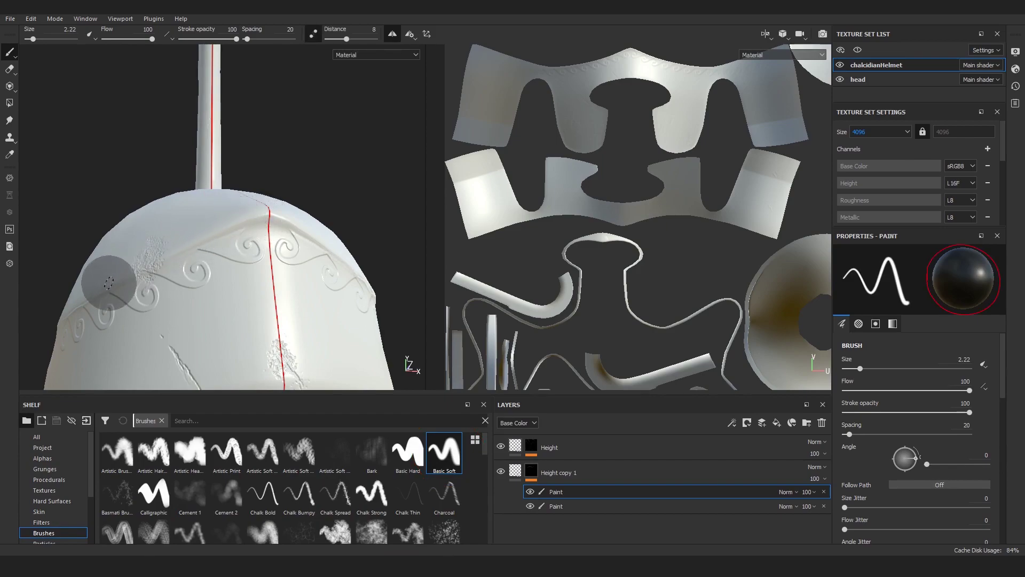
alt+drag(64, 307, 239, 270)
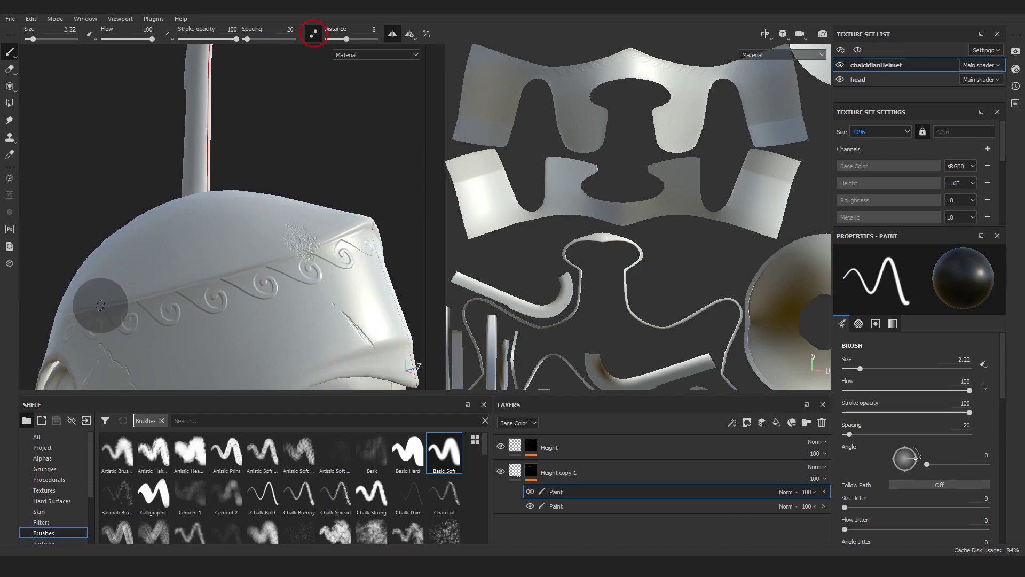
alt+drag(87, 307, 164, 277)
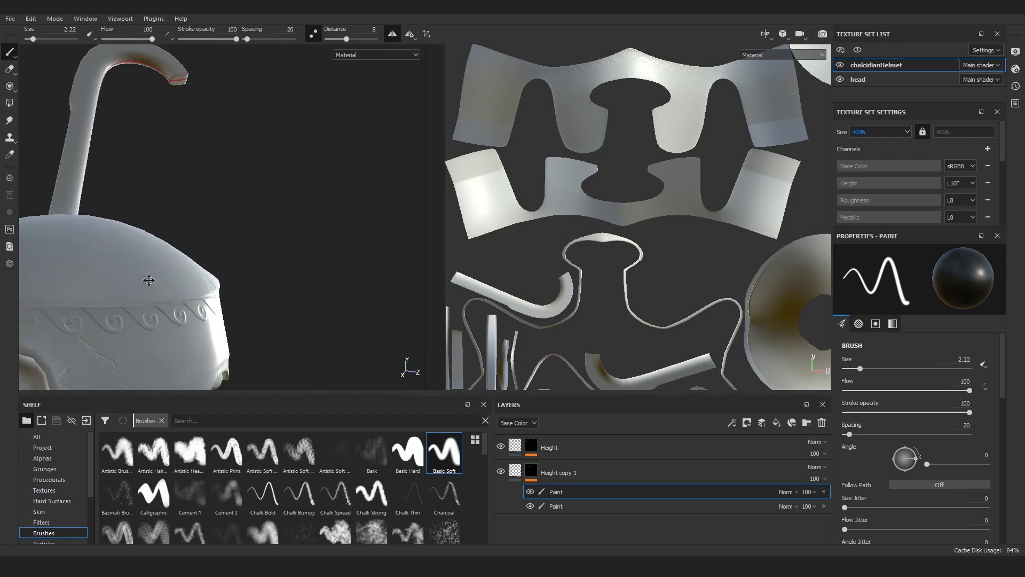
Continue cleaning the wave band's edge toward the back of the helmet with the black soft brush
alt+middle_drag(165, 277, 272, 254)
alt+middle_drag(334, 274, 260, 294)
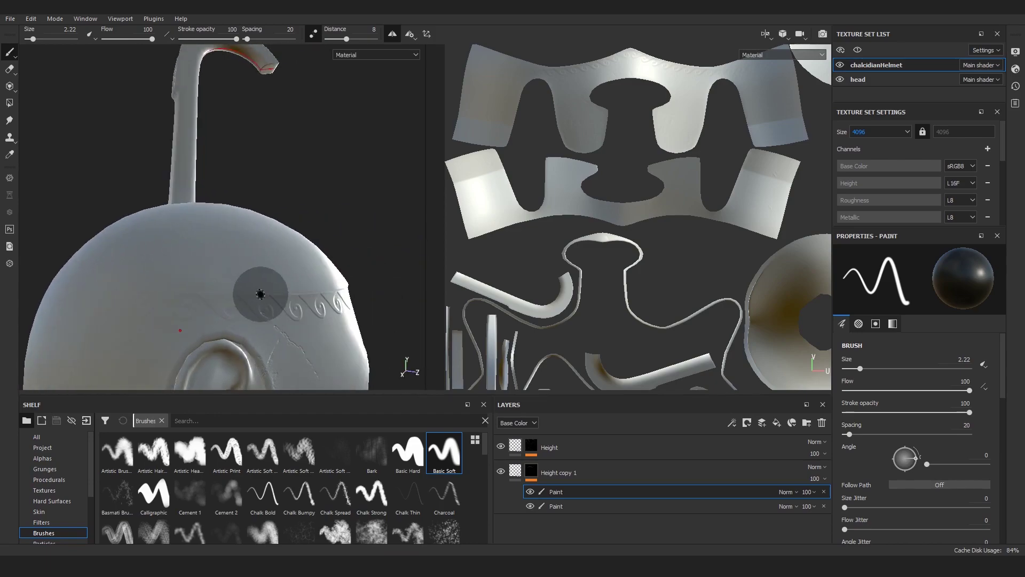
alt+middle_drag(196, 285, 155, 277)
alt+drag(155, 277, 181, 275)
mouse_move(182, 275)
shift+right_down()
mouse_move(210, 273)
mouse_move(233, 297)
shift+right_up()
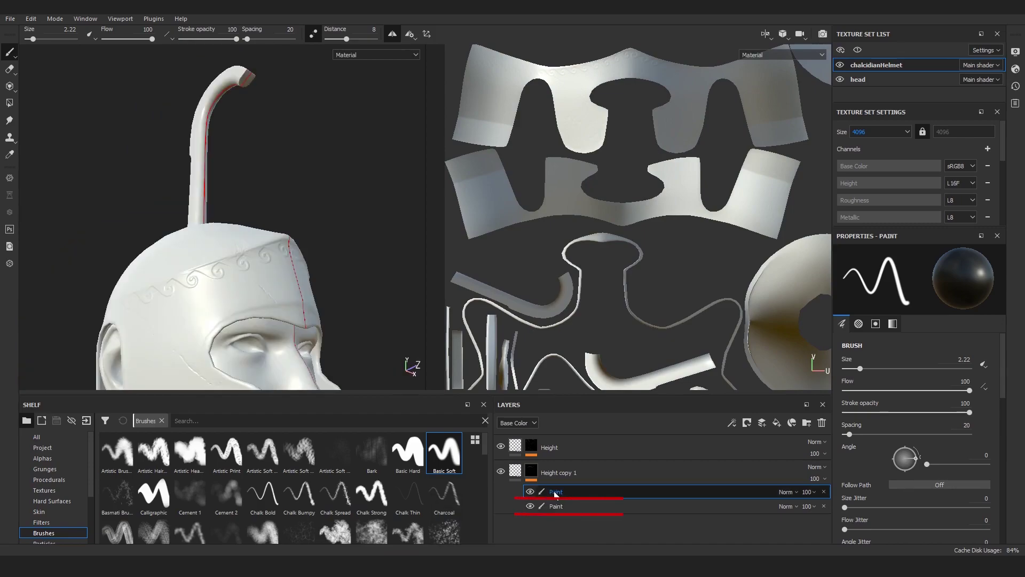
Add a Blur filter above the paint effects in the Height copy 1 mask
click(732, 422)
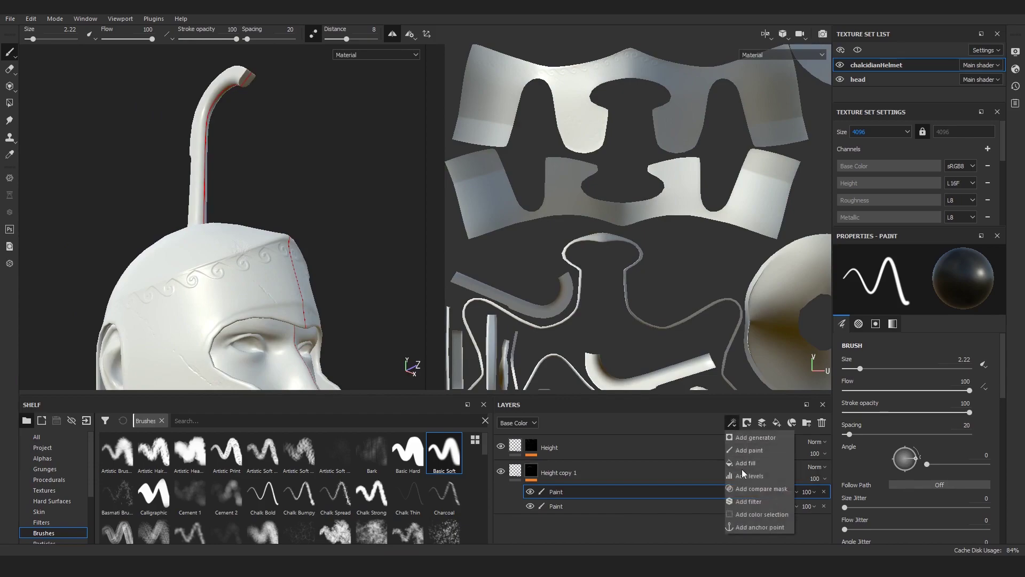
click(756, 505)
click(918, 280)
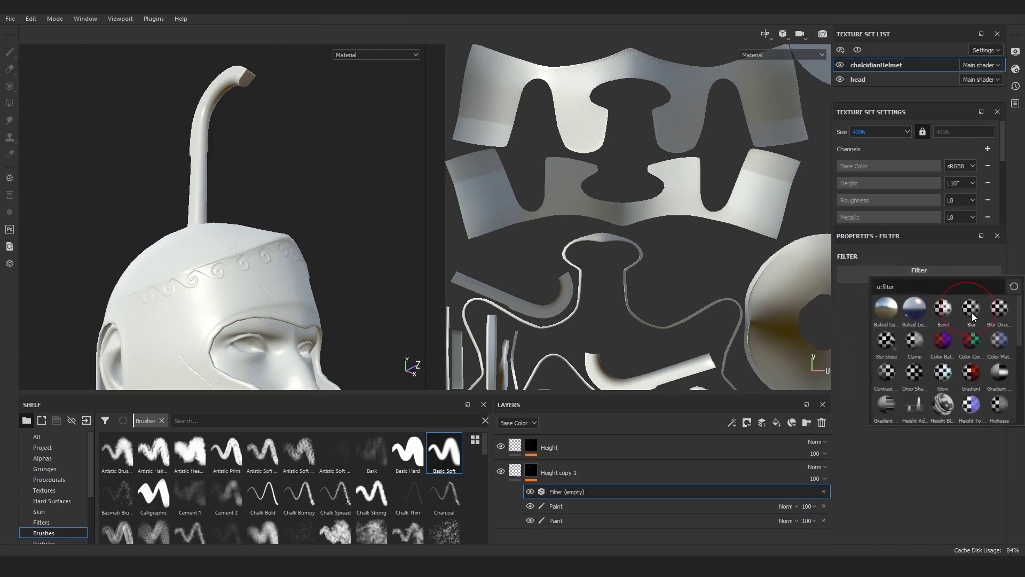
click(971, 309)
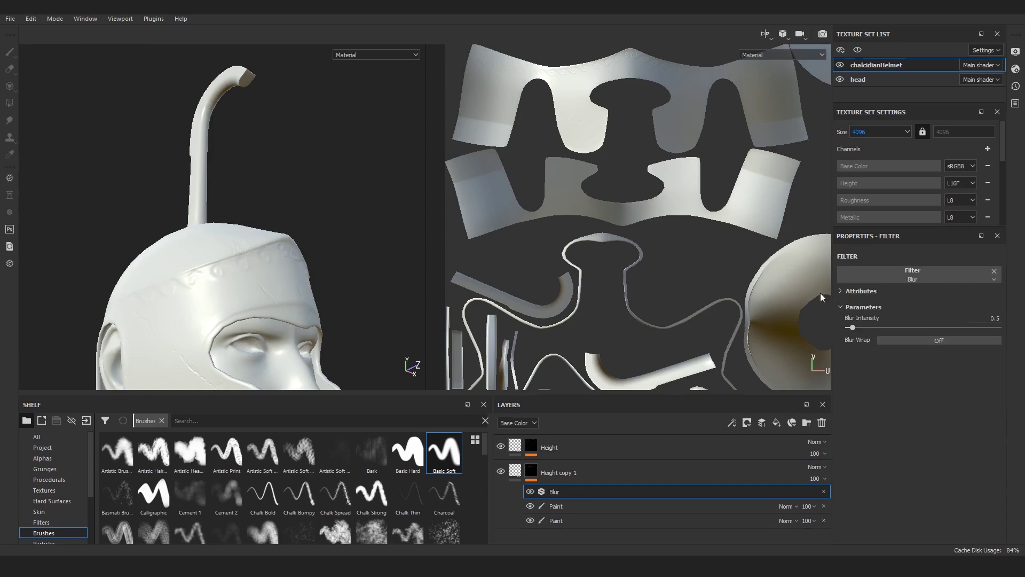
Try Blur intensities of 0.05 and 0.1, and settle on 0.05
click(987, 317)
text(.05)
key(Return)
click(986, 315)
text(.1)
key(Return)
click(986, 315)
text(.05)
key(Return)
alt+drag(264, 240, 299, 275)
alt+middle_drag(289, 270, 304, 205)
shift+right_drag(195, 238, 245, 253)
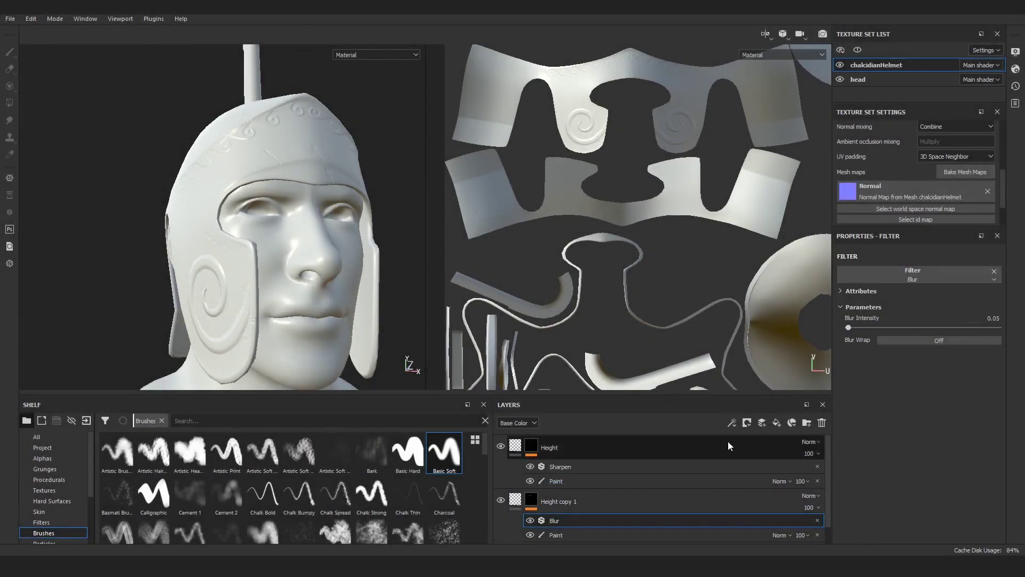
Add a Sharpen filter above the Blur in the Height copy 1 mask
click(731, 422)
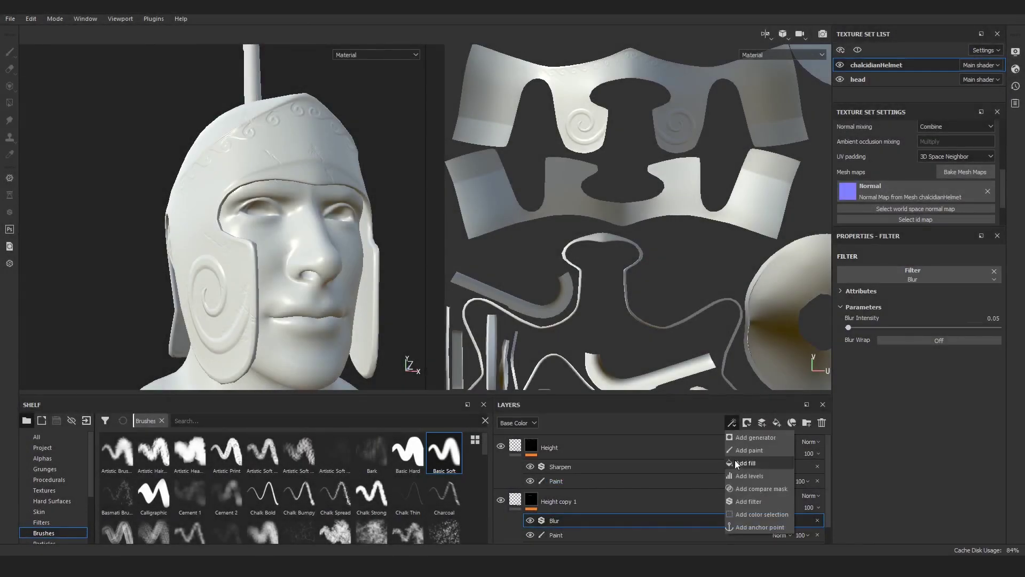
click(747, 501)
click(934, 279)
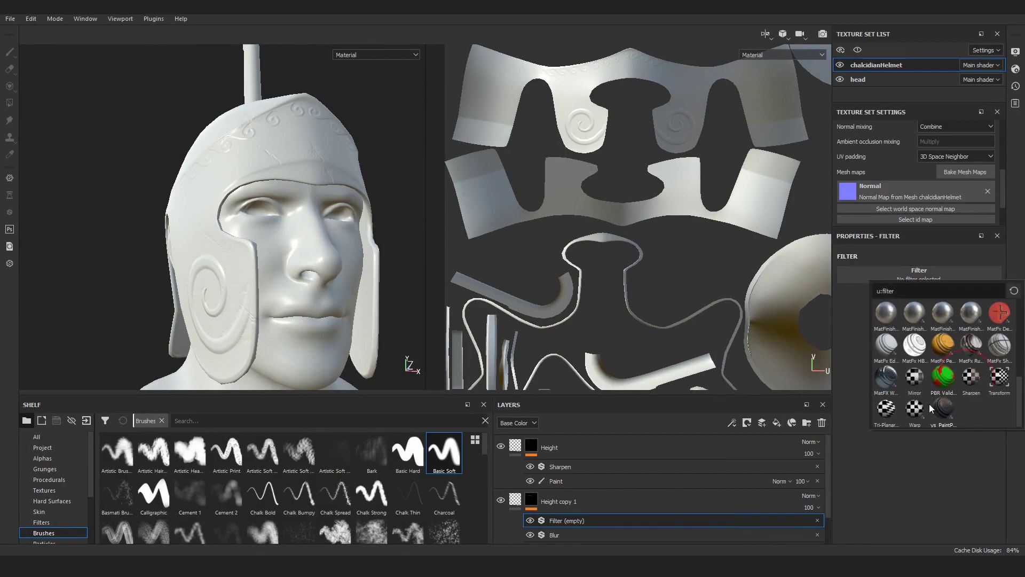
click(971, 377)
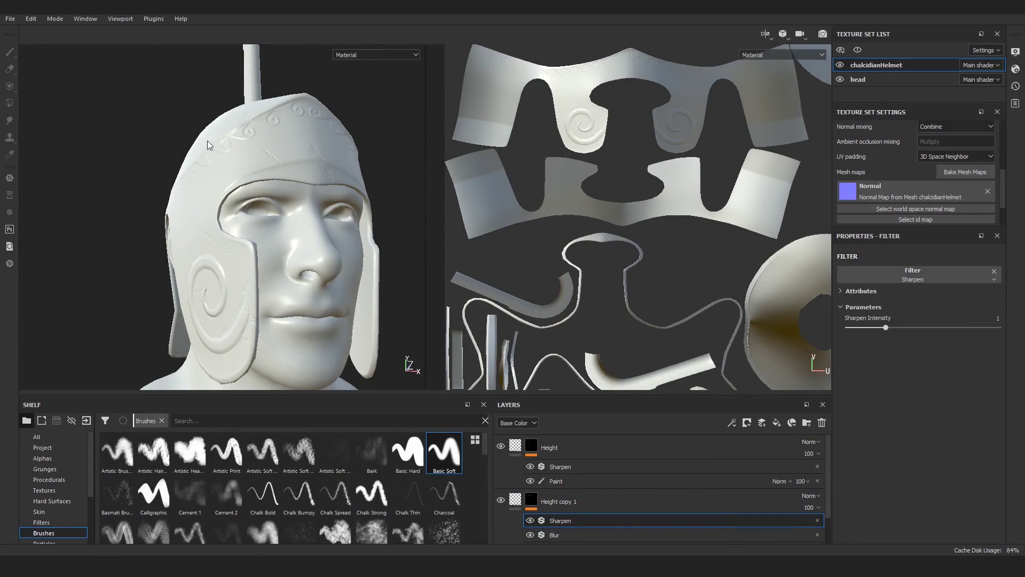
alt+drag(207, 140, 238, 143)
scroll(238, 143, up, 1)
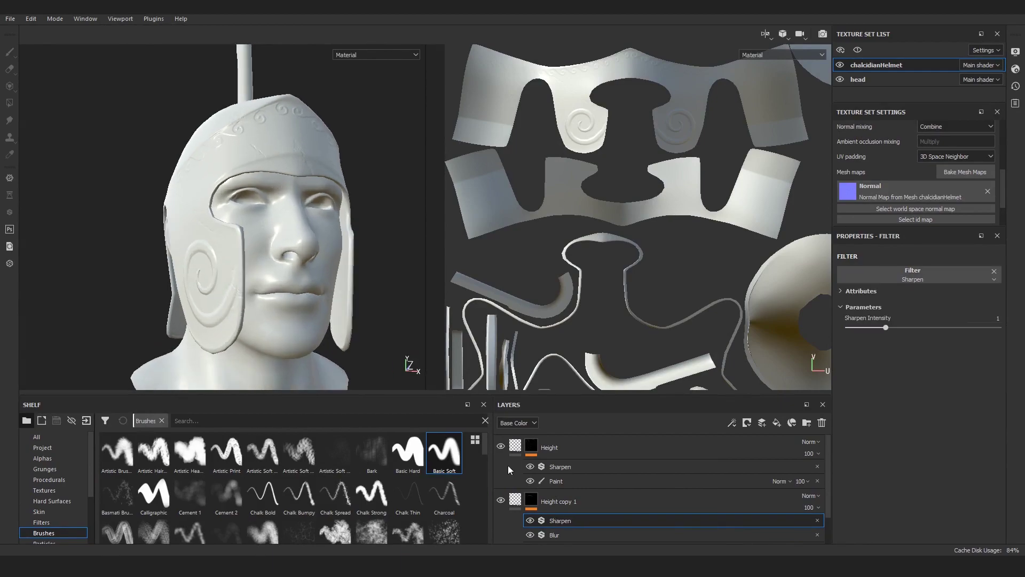
Add a Warp filter above the upper Paint effect in the Height copy 1 mask and set its intensity to 0.1
scroll(558, 530, down, 1)
click(561, 517)
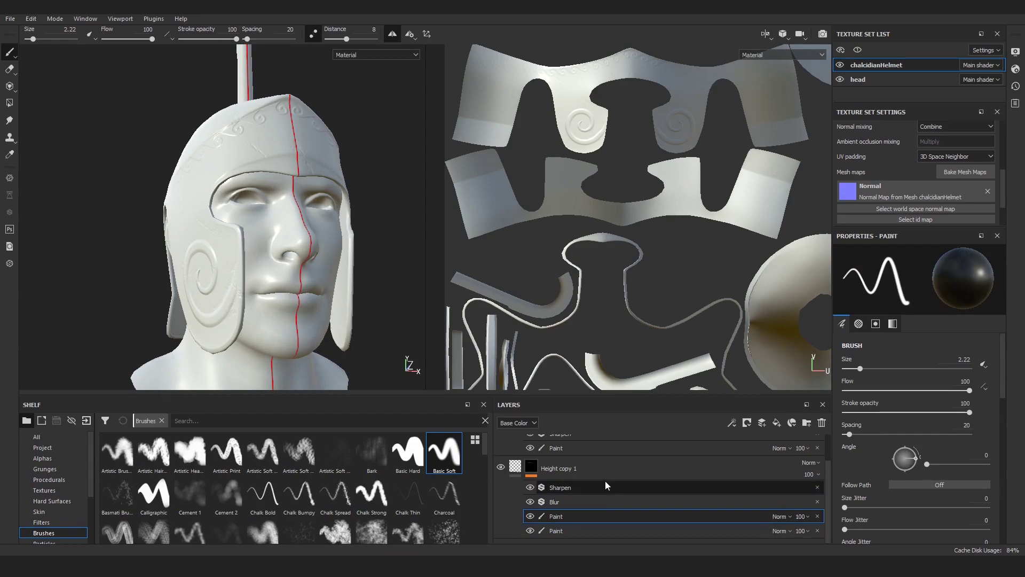
click(726, 421)
click(749, 502)
click(918, 274)
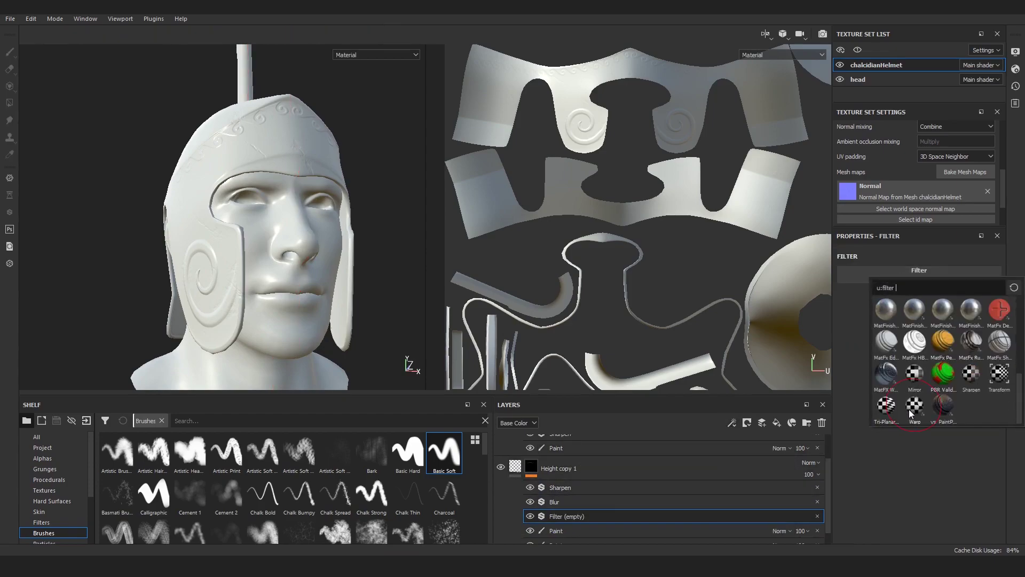
click(912, 407)
scroll(206, 91, up, 3)
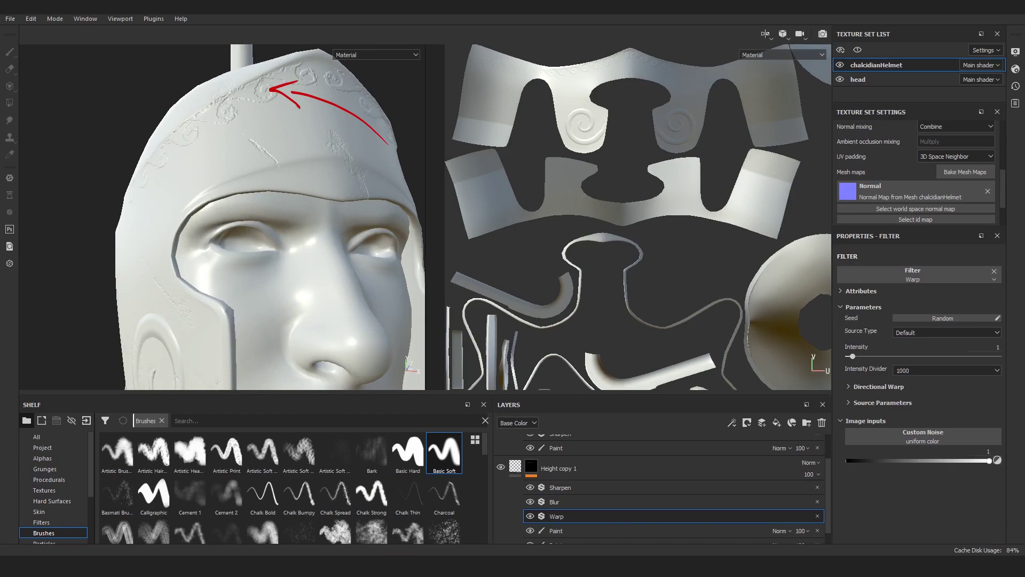
click(996, 346)
text(0.1)
key(Return)
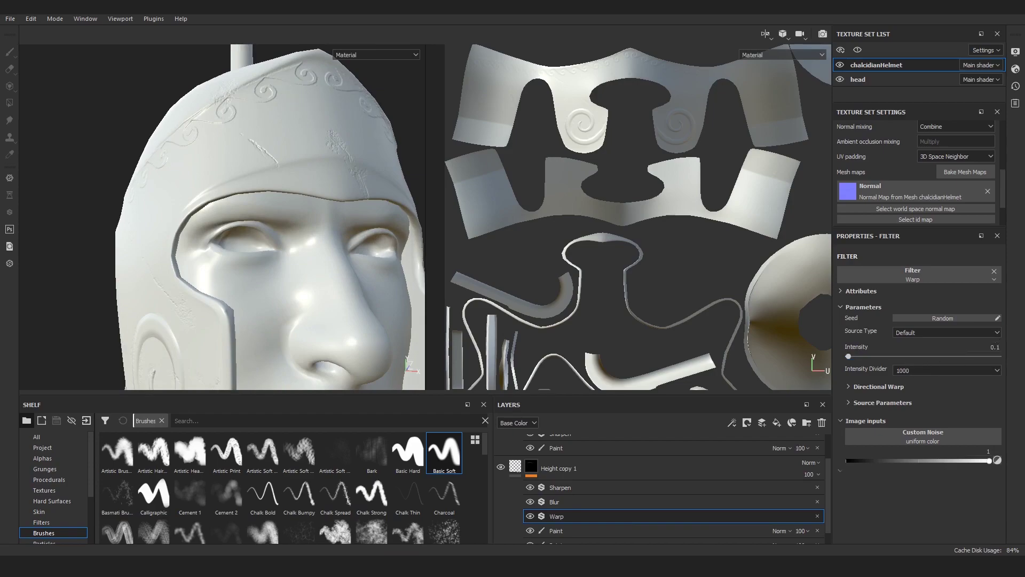
Set the Height copy 1 Sharpen filter's intensity to 0.1
click(566, 487)
text(0.1)
key(Return)
Turn on directional warp for the Warp filter, trying an angle of 90 before changing it to 248
click(556, 515)
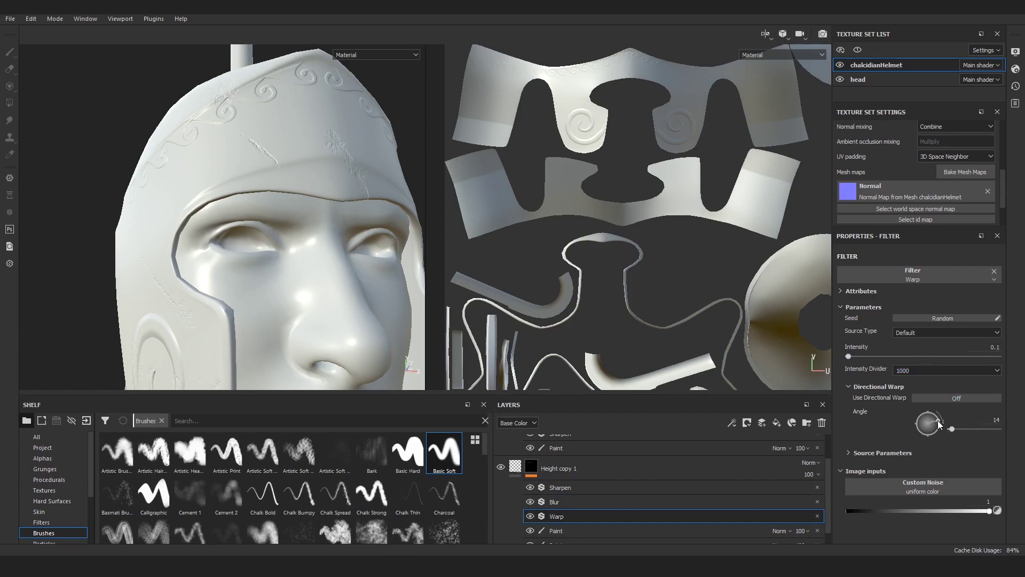
mouse_move(938, 421)
mouse_down()
mouse_move(943, 400)
mouse_move(922, 395)
mouse_move(939, 400)
mouse_up()
click(993, 420)
text(90)
key(Return)
click(962, 398)
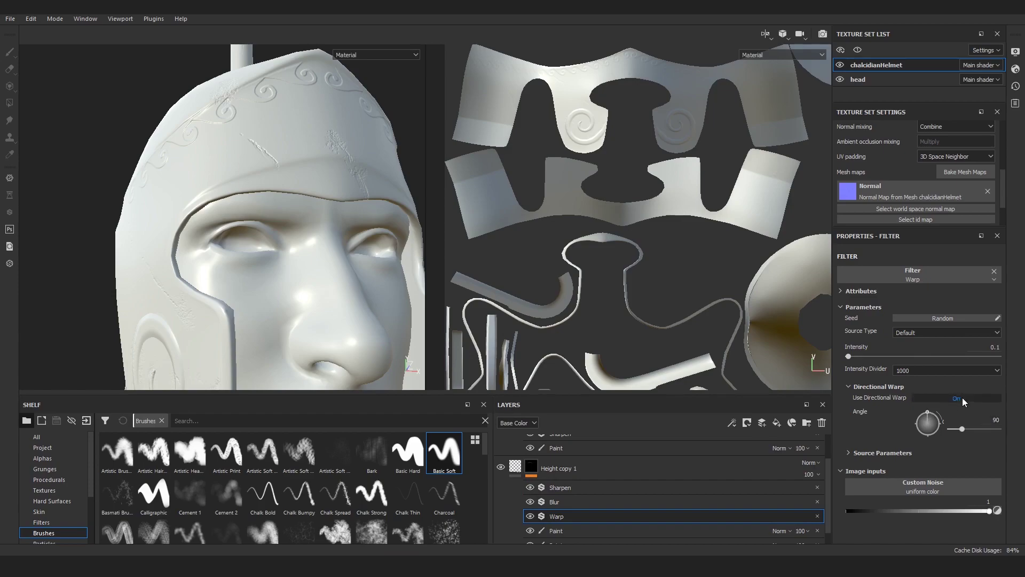
mouse_move(979, 431)
mouse_down()
mouse_move(959, 426)
mouse_move(984, 429)
mouse_up()
scroll(271, 236, down, 2)
scroll(287, 240, up, 1)
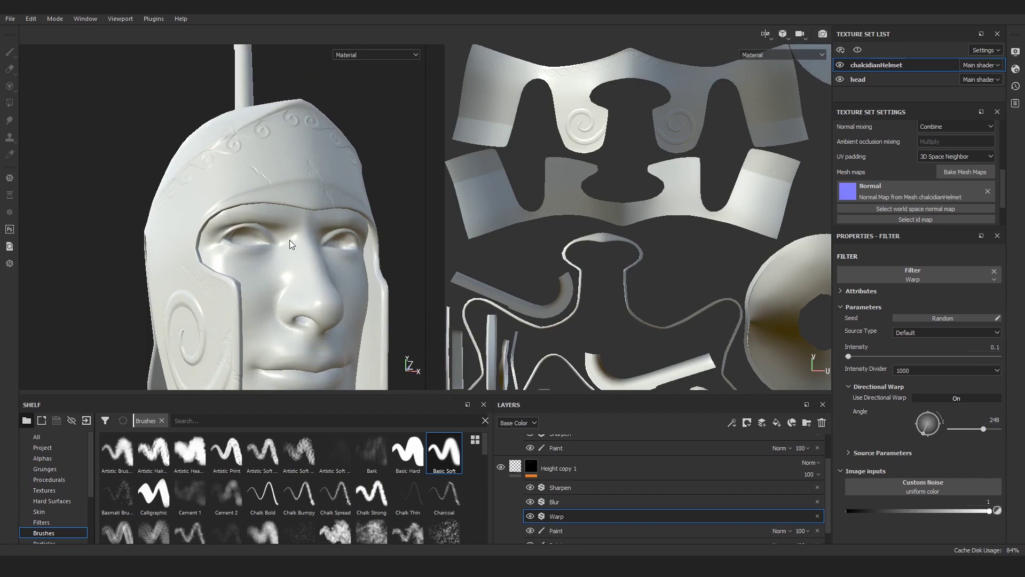
Toggle the Height copy 1 Sharpen filter's visibility to compare the helmet's ornament detail
click(529, 488)
scroll(201, 178, down, 3)
mouse_move(231, 201)
alt+mouse_down()
mouse_move(411, 213)
mouse_move(350, 222)
mouse_move(151, 207)
mouse_move(245, 235)
alt+mouse_up()
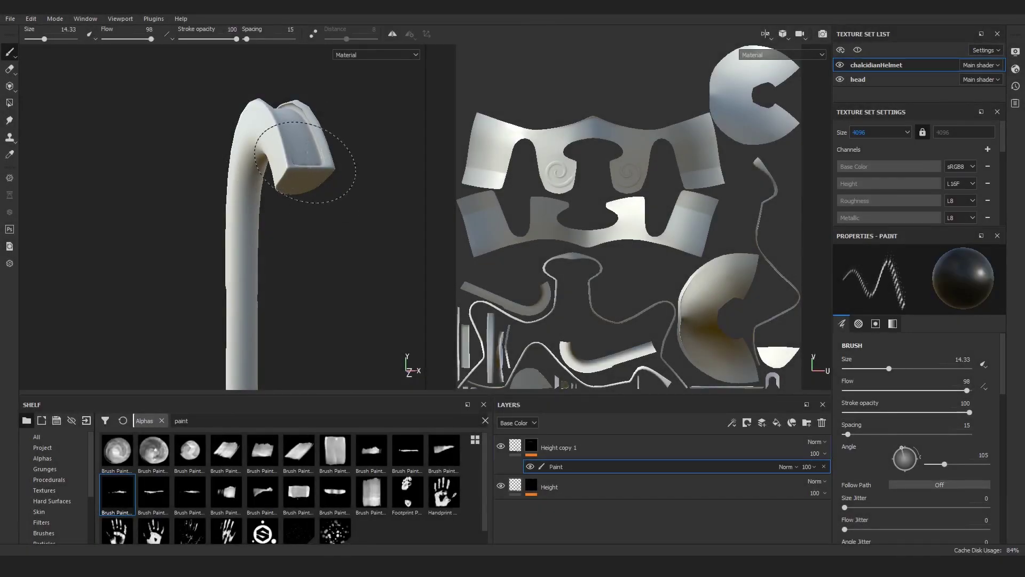
Paint white damage strokes on the crest holder with the paint-stroke alpha at size 14.33 and angle 105
alt+drag(302, 299, 300, 213)
alt+right_drag(298, 54, 228, 224)
alt+middle_drag(259, 276, 273, 139)
Switch to another paint-stroke alpha and paint black dents along the crest holder's stem, enlarging the brush to 31.64 and alternating the mask colour
key(x)
click(190, 491)
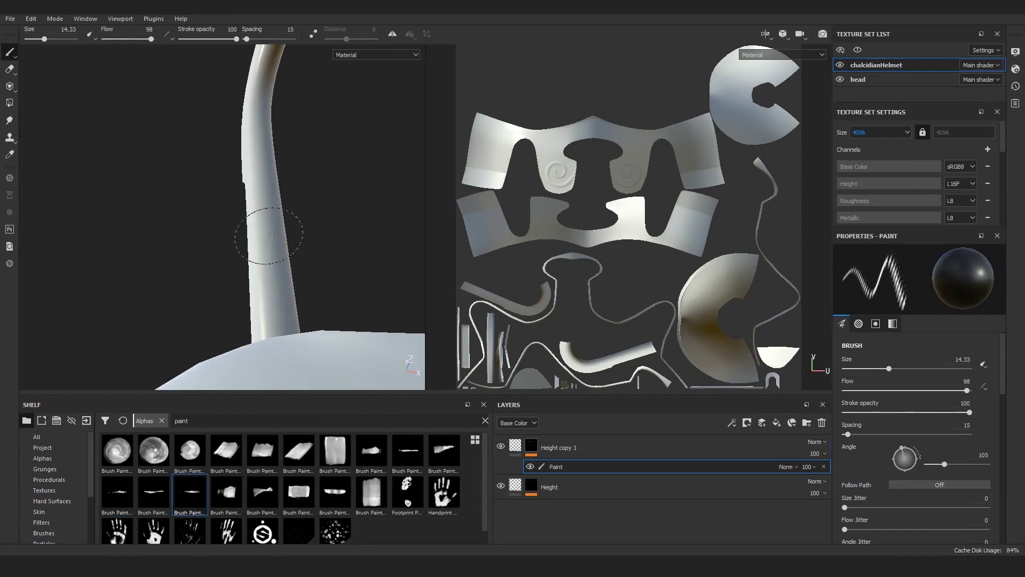
mouse_move(274, 229)
alt+mouse_down()
mouse_move(189, 249)
mouse_move(199, 254)
alt+mouse_up()
ctrl+right_drag(278, 296, 303, 296)
key(x)
key(x)
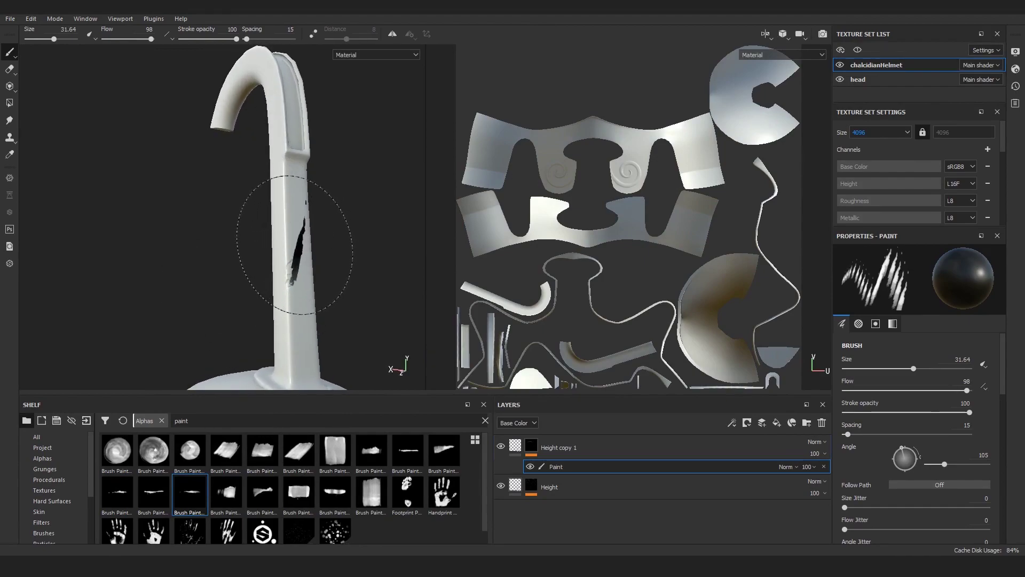
alt+drag(297, 272, 252, 184)
key(x)
key(x)
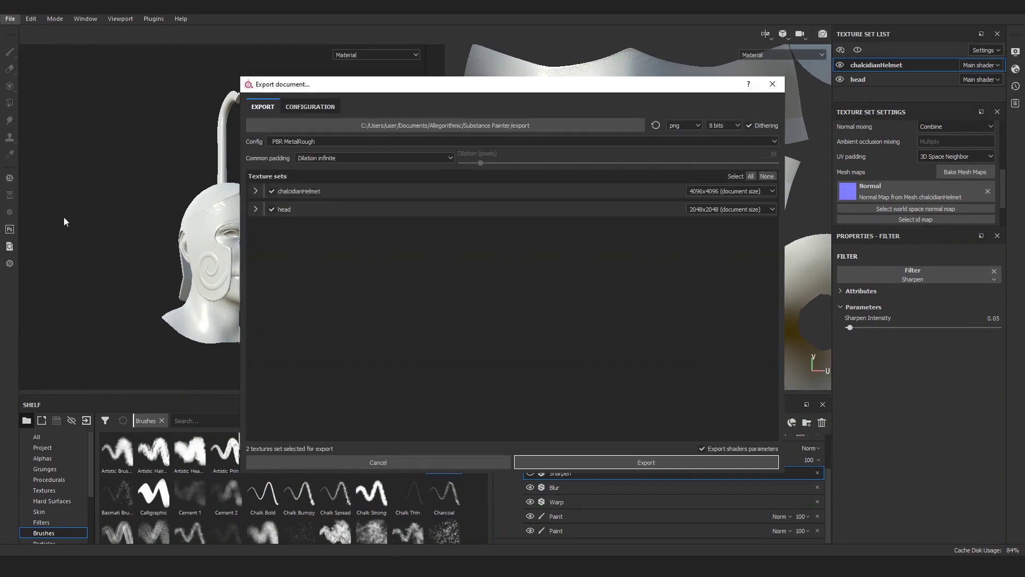
Exclude the head texture set from the export and choose the normal export preset
click(271, 209)
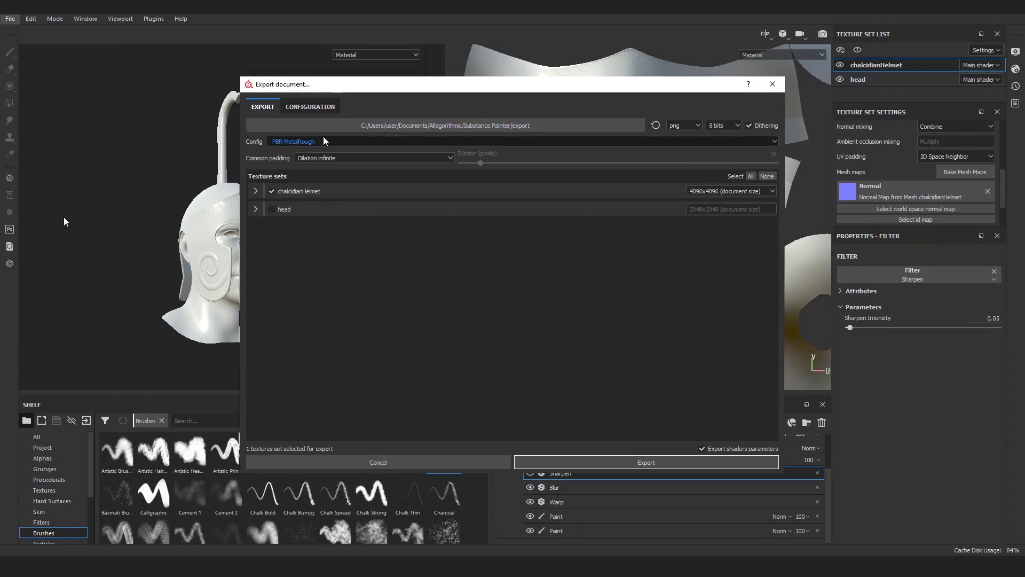
click(320, 142)
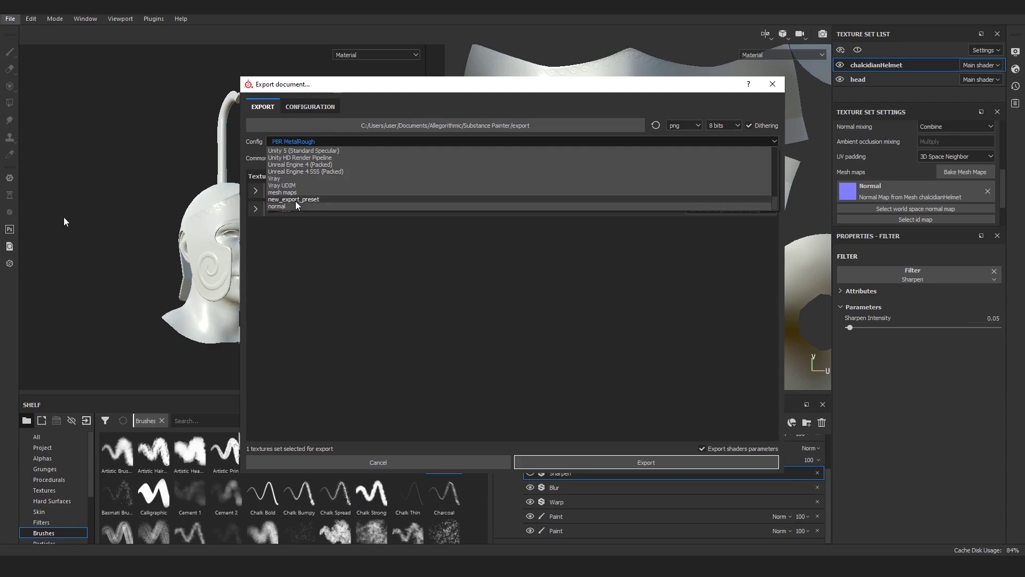
click(296, 208)
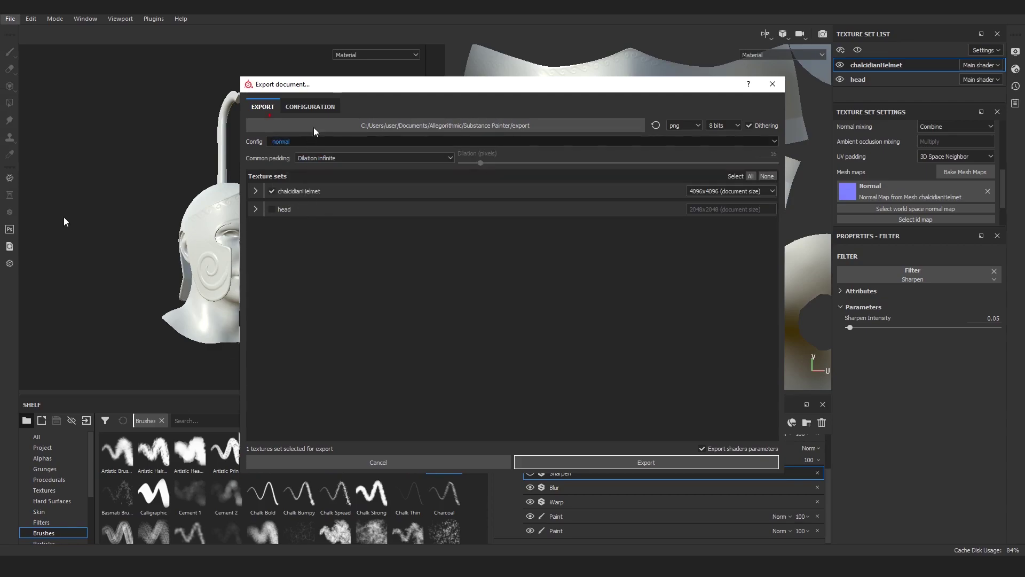
Examine the normal preset's $textureSet_prenormal output map and its assigned channel source in the export configuration
click(317, 109)
click(275, 412)
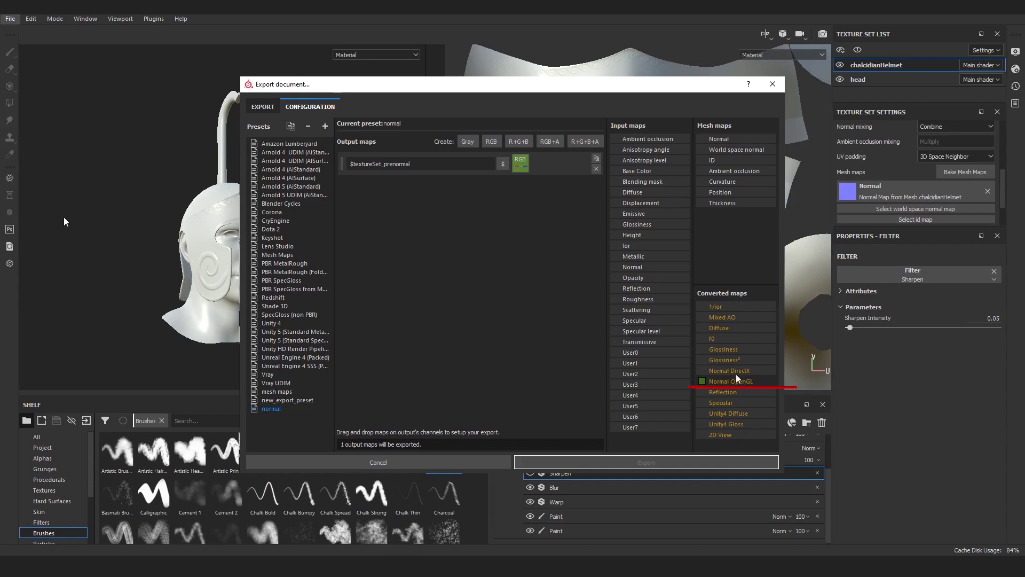
right_click(521, 162)
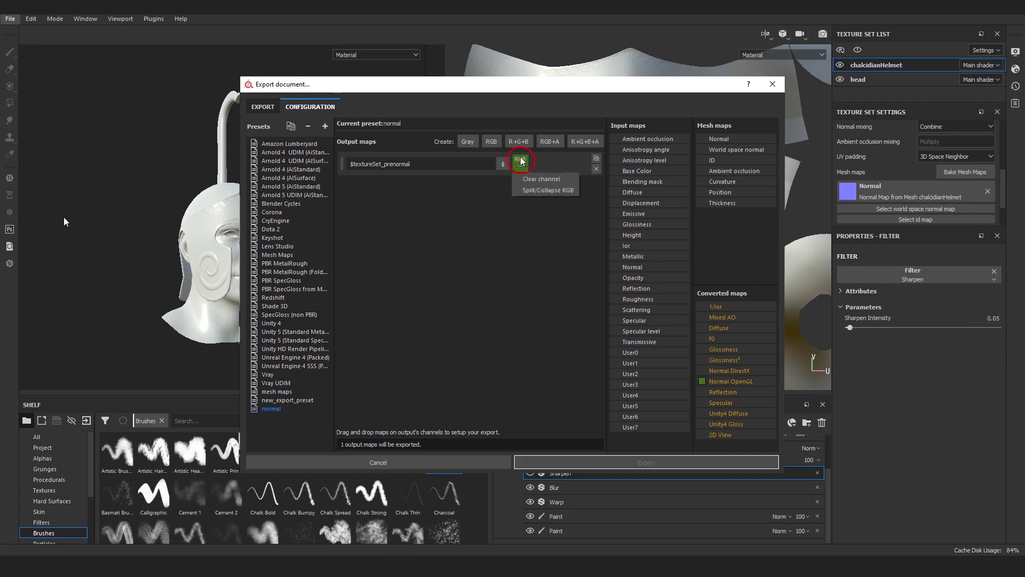
click(456, 196)
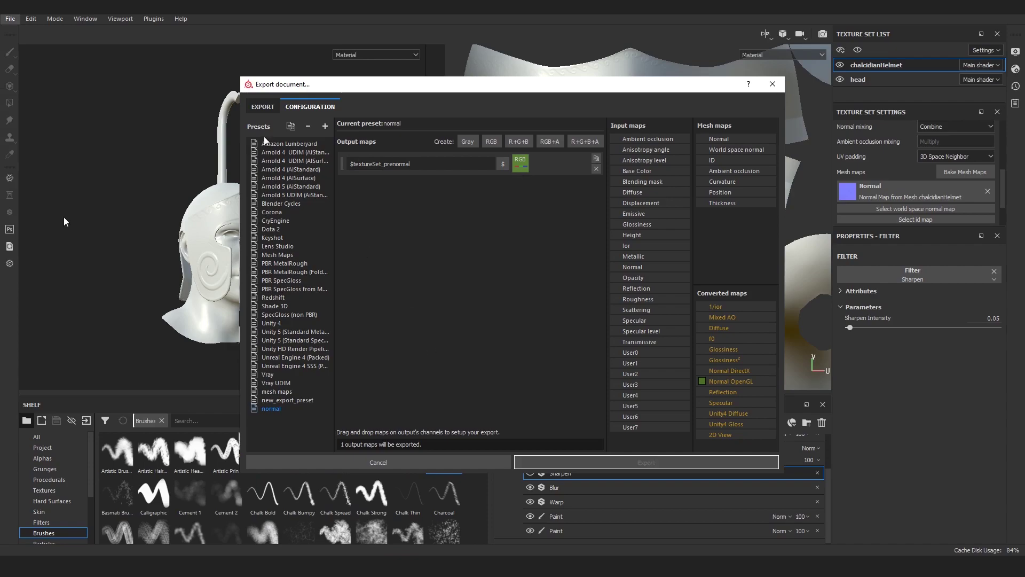
click(263, 106)
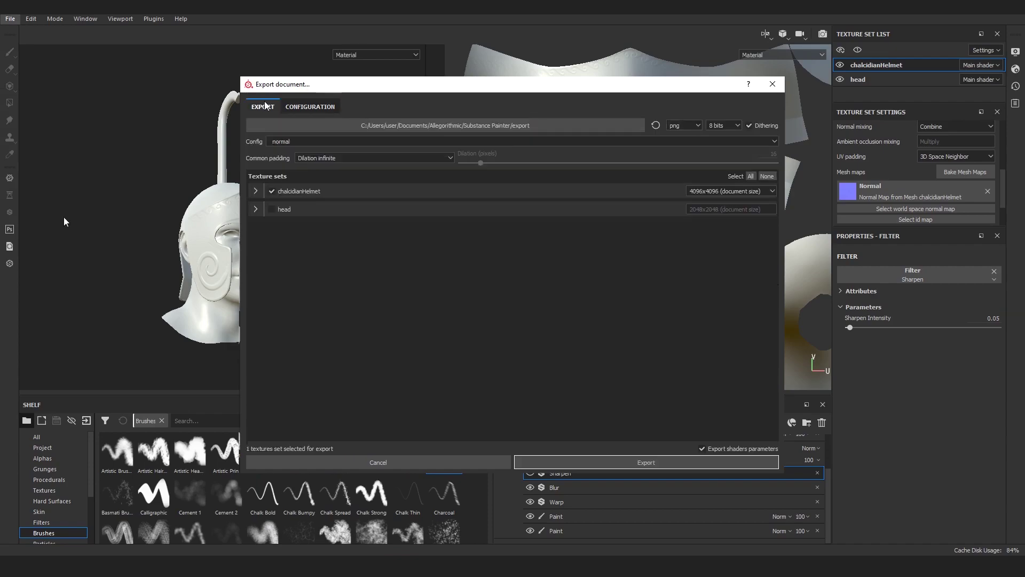
Create a folder named pre inside 04_textures for the export destination
click(487, 126)
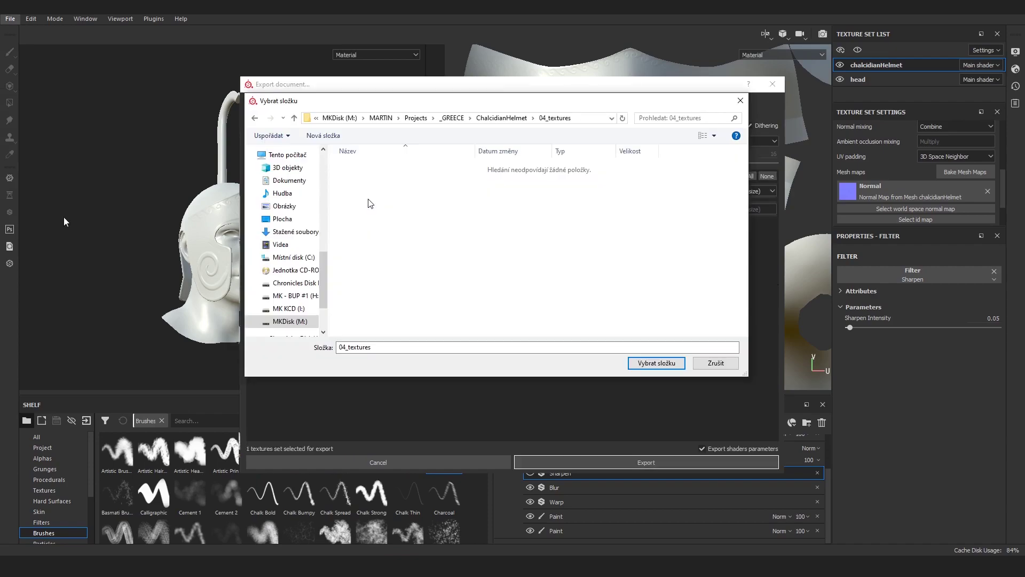
key(ctrl+shift+n)
text(pre)
key(Return)
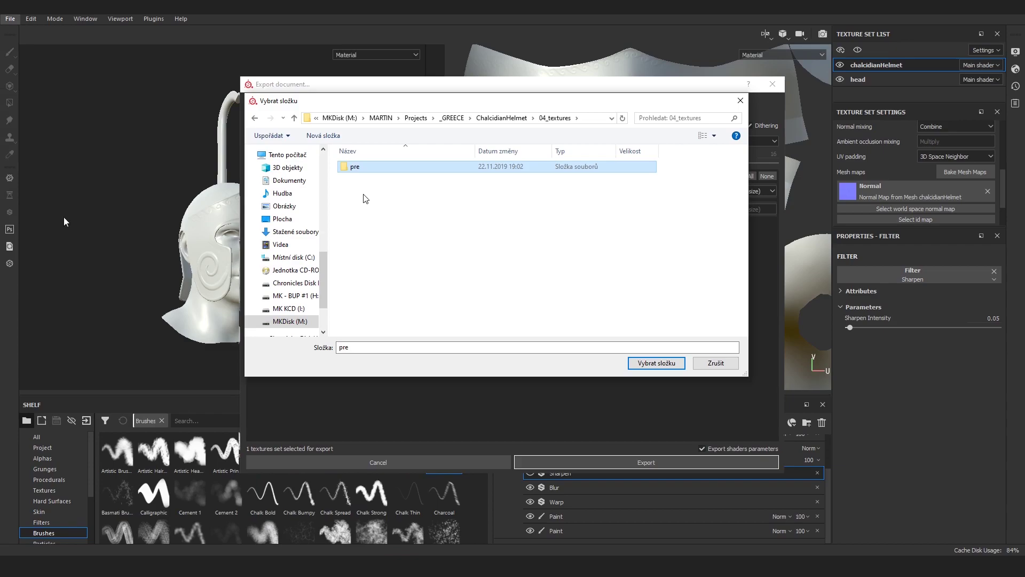
Set the pre folder as the export destination and export the chalcidianHelmet texture set with the normal preset as an 8-bit PNG
click(658, 363)
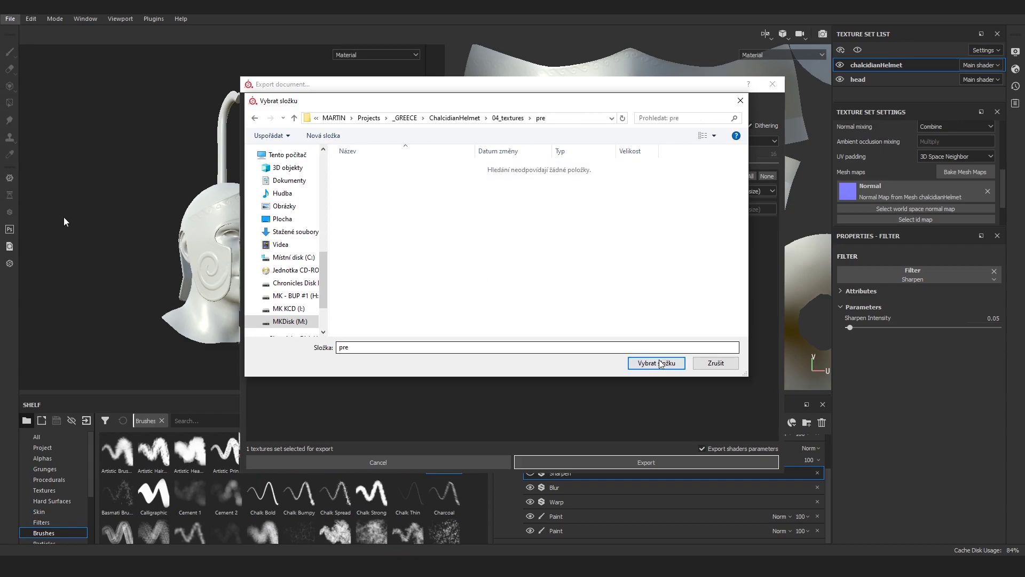
click(660, 363)
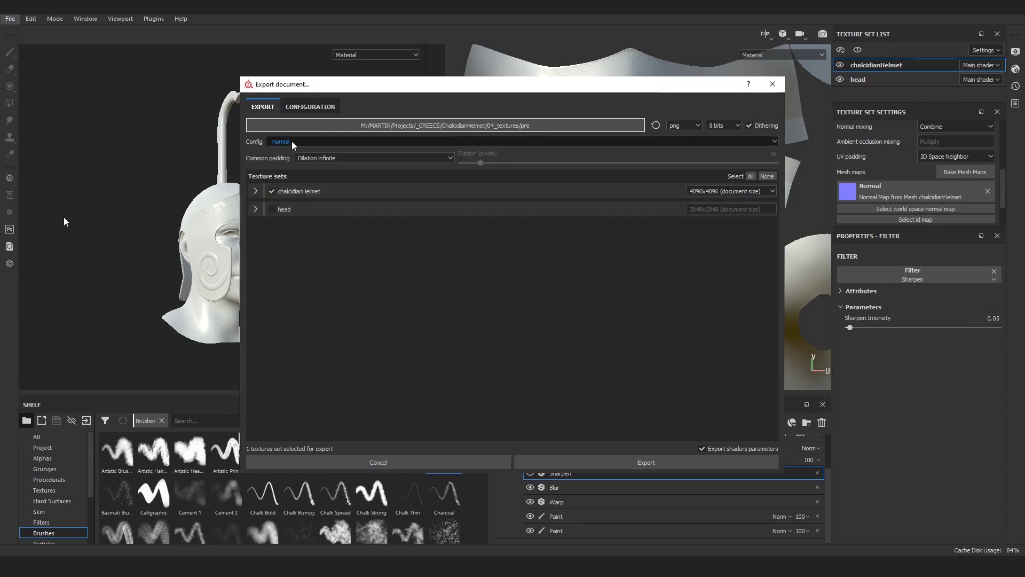
click(601, 459)
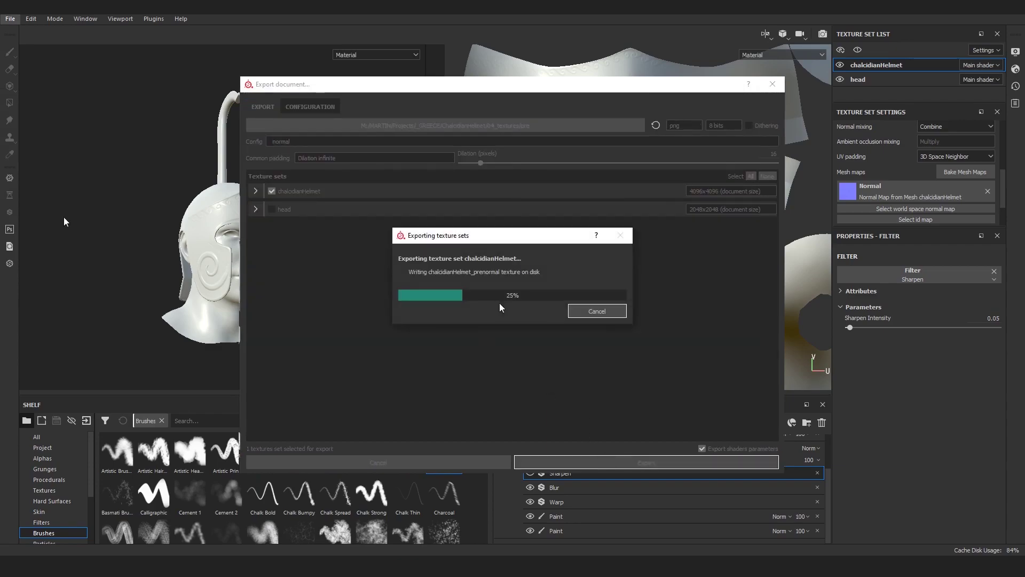
click(543, 291)
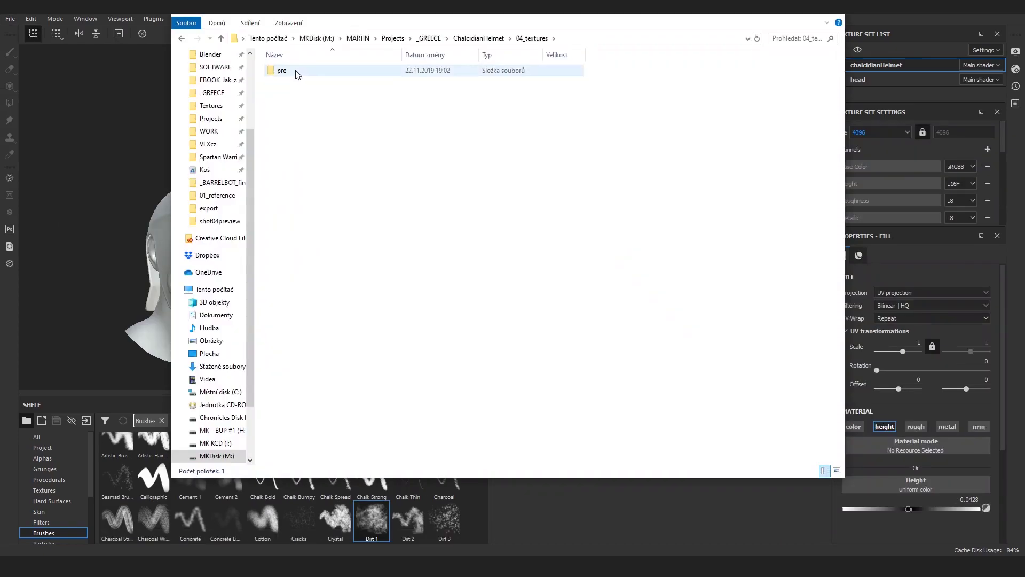
Import chalcidianHelmet_prenormal.png from the pre folder as a texture into the project 'PBR - Metallic Roughness'
double_click(296, 72)
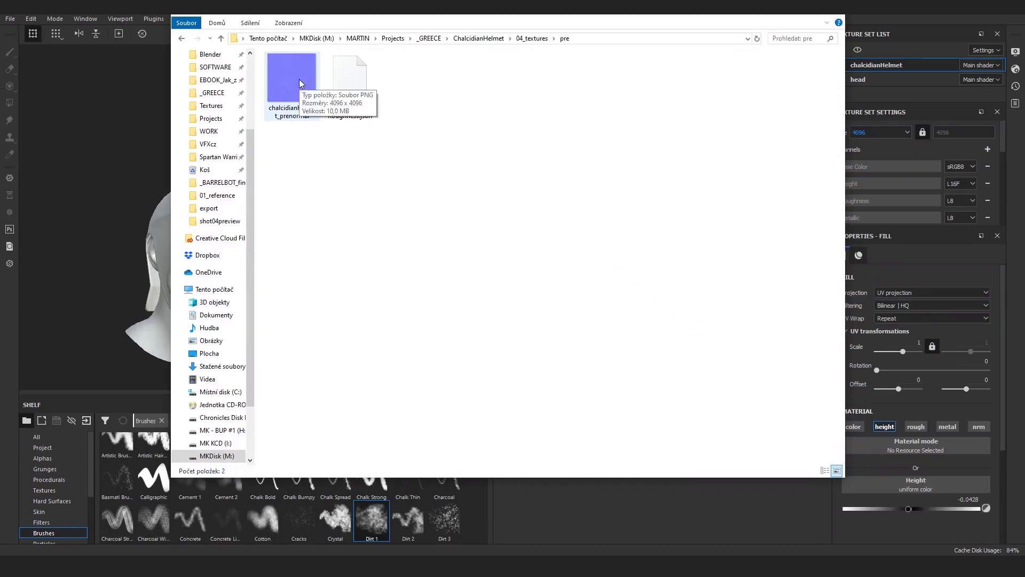
mouse_move(299, 79)
mouse_down()
mouse_move(165, 262)
mouse_move(119, 499)
mouse_up()
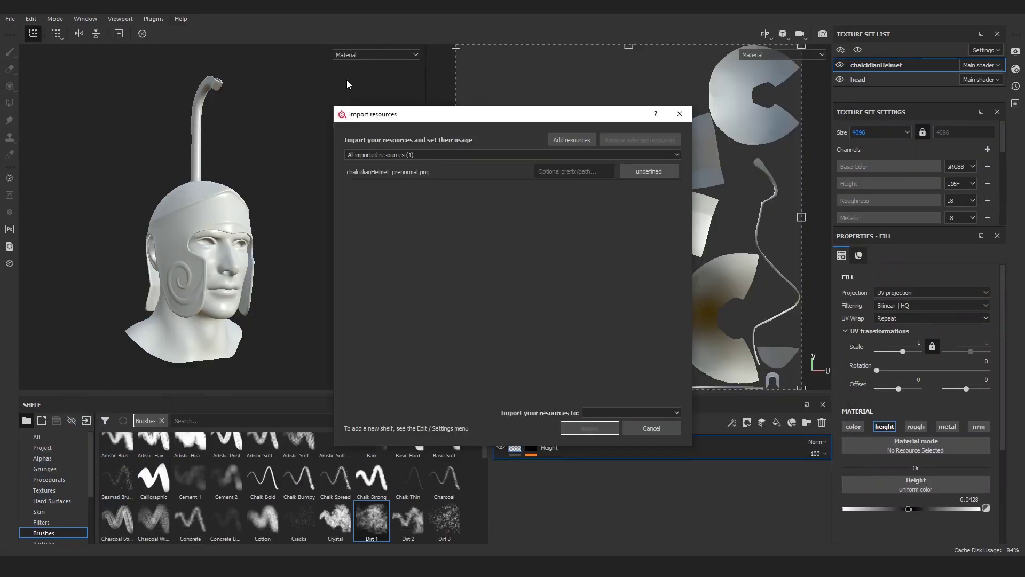
click(648, 171)
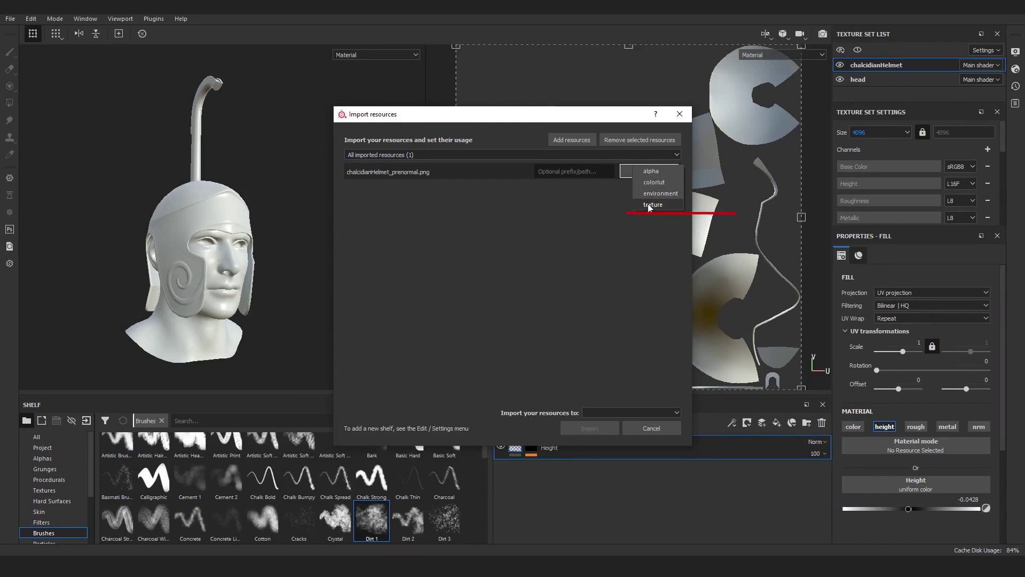
click(649, 205)
click(588, 411)
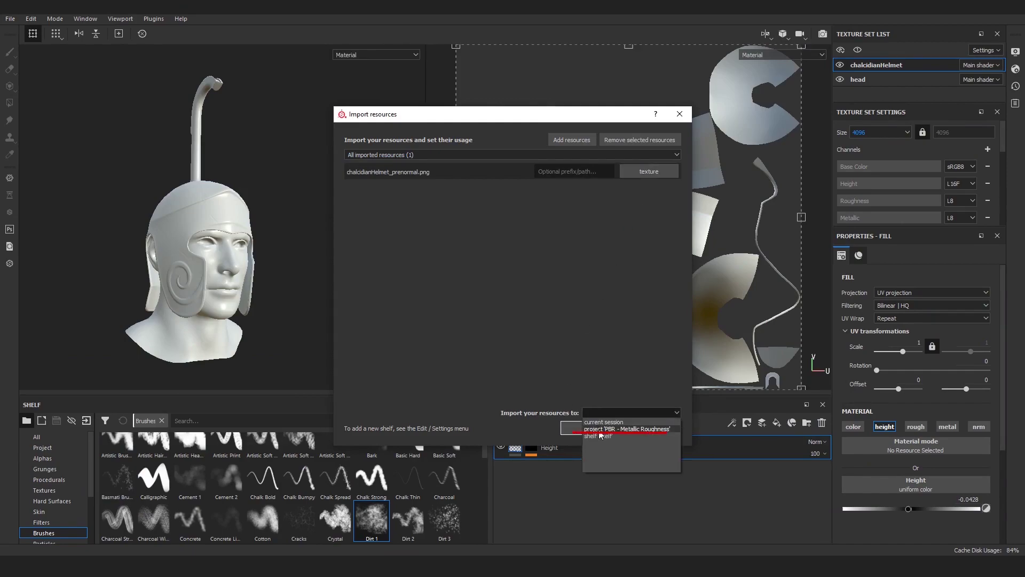
click(614, 429)
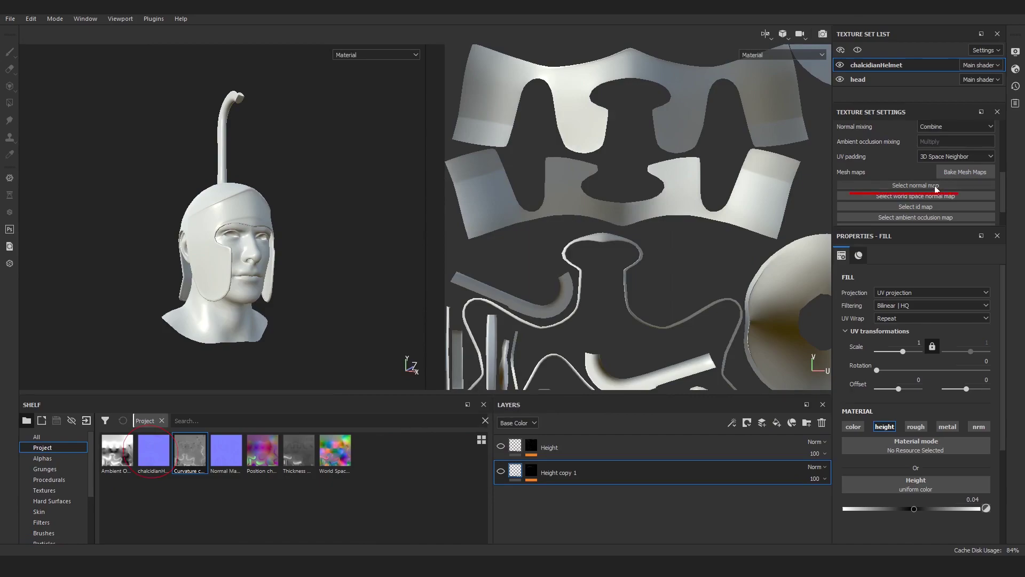
Assign the imported chalcidianHelmet_prenormal texture as the helmet texture set's normal mesh map
click(934, 185)
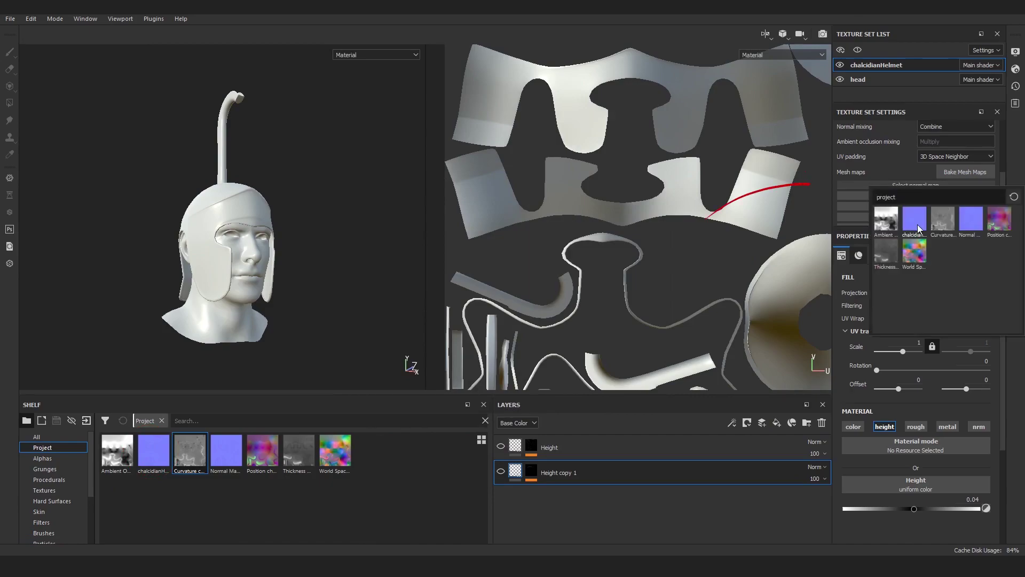
click(917, 228)
scroll(195, 212, up, 5)
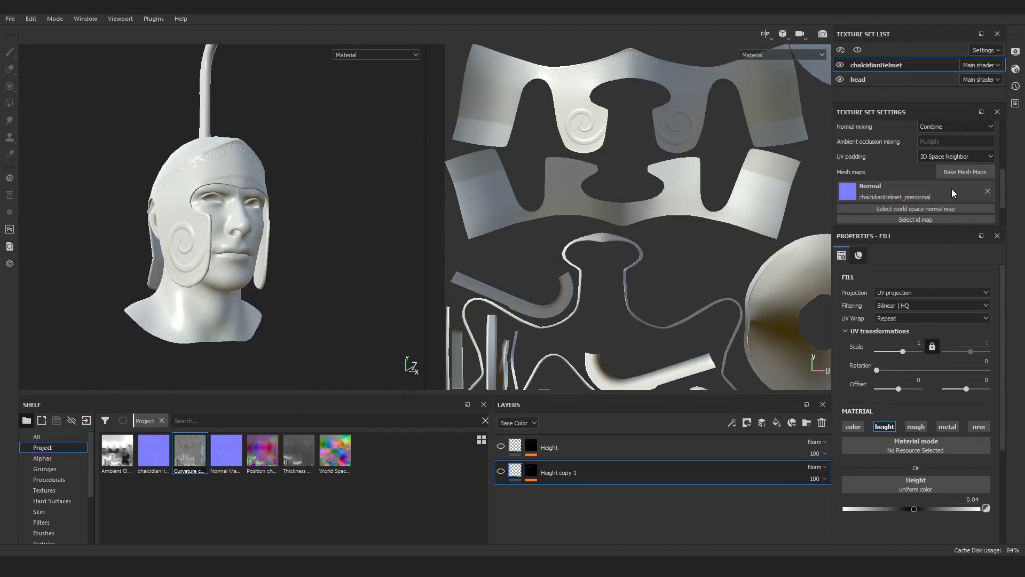
Bake the chalcidianHelmet world space normal, ambient occlusion, curvature, position and thickness maps at 4096, leaving out Normal and ID
click(961, 172)
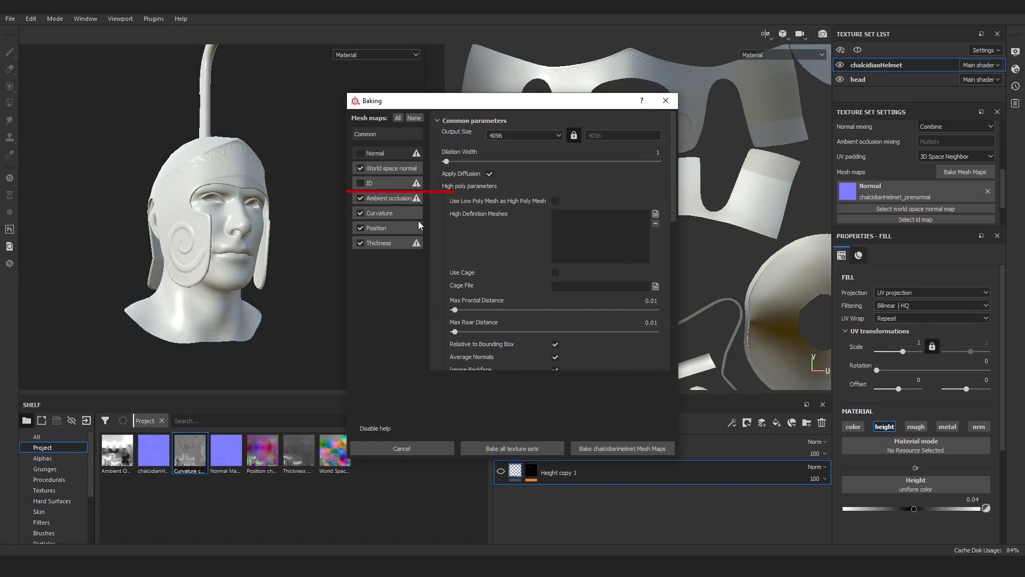
click(598, 446)
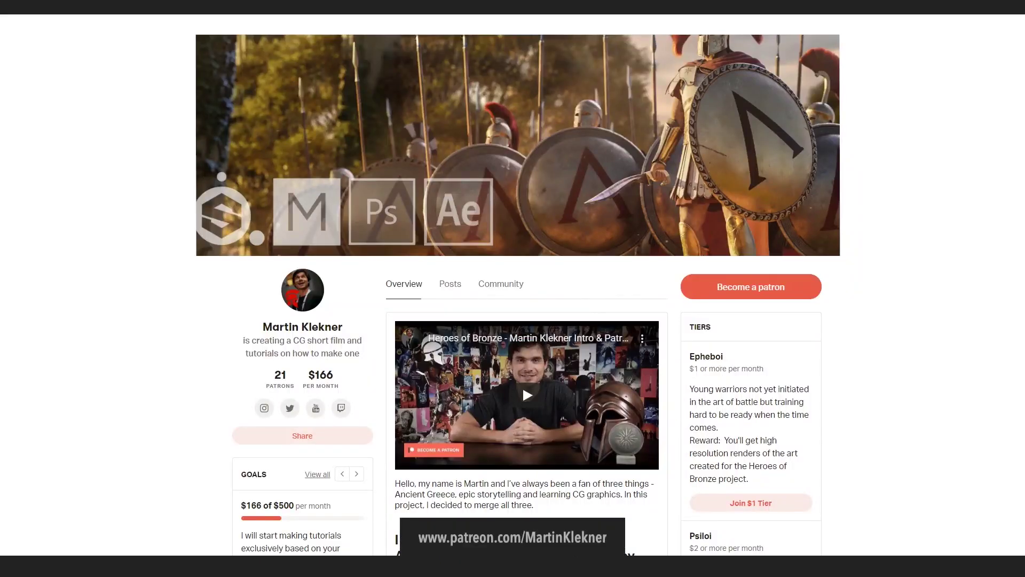
scroll(527, 294, down, 13)
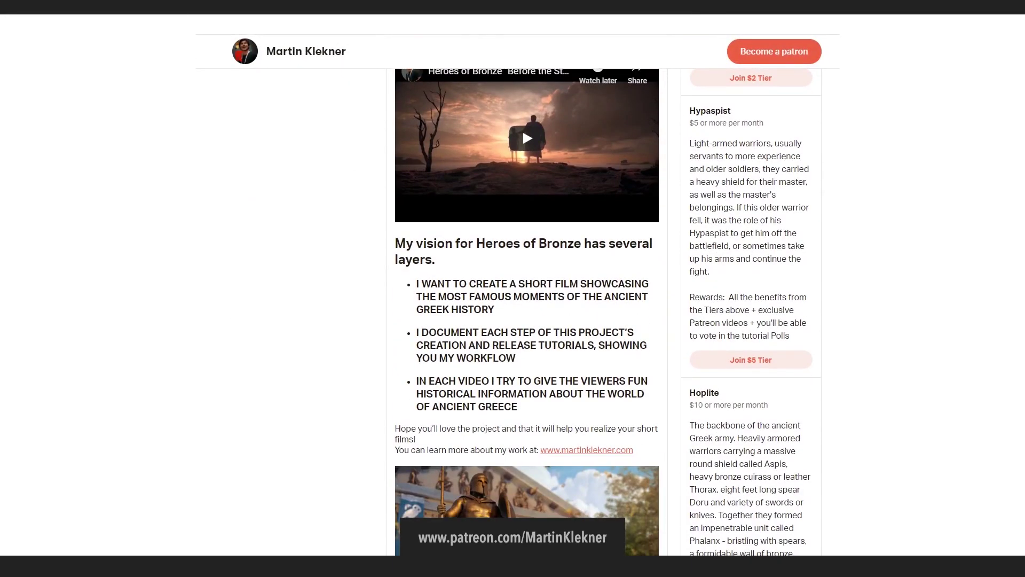
scroll(527, 309, down, 7)
scroll(527, 309, down, 7)
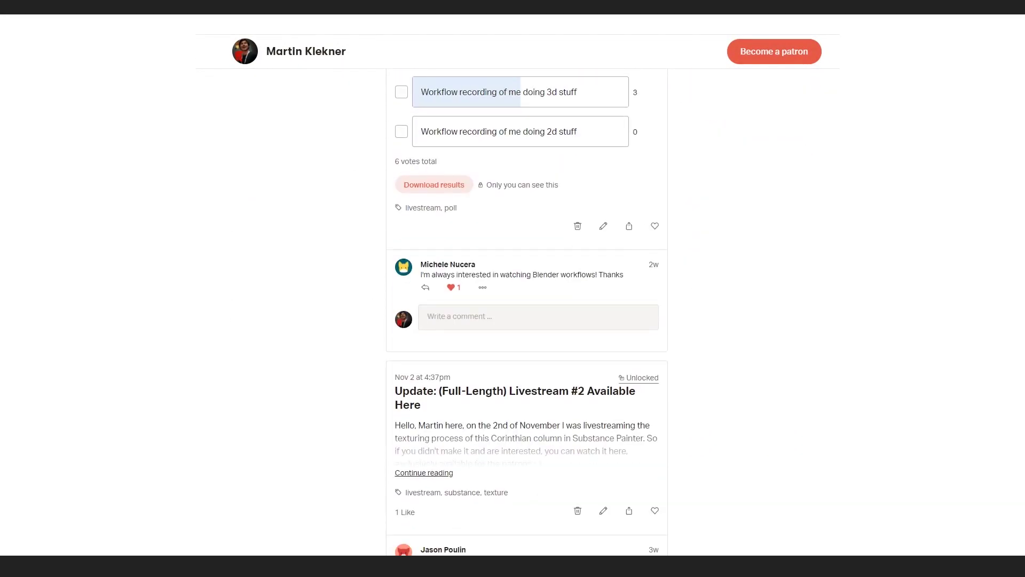
scroll(526, 309, down, 8)
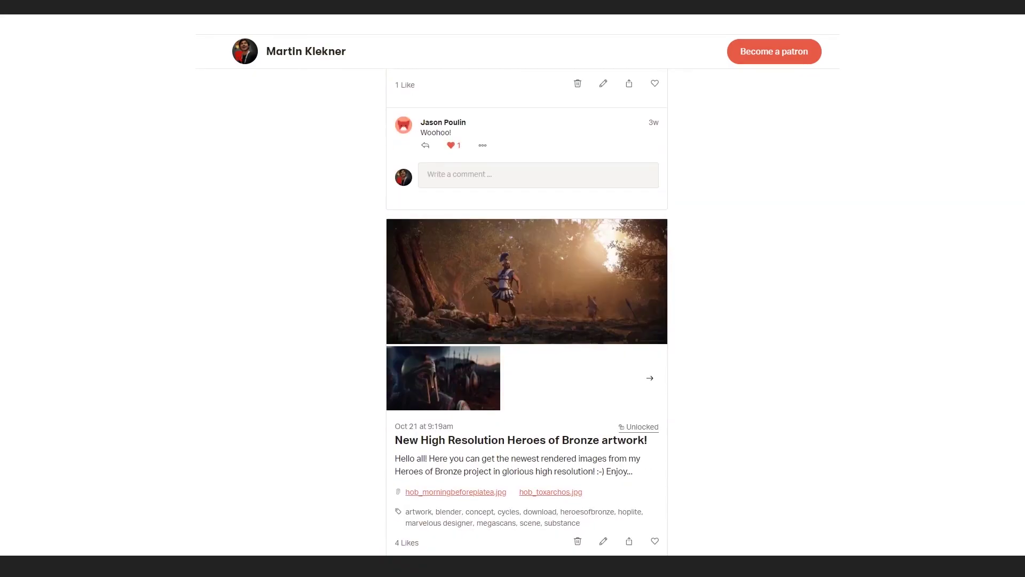
scroll(527, 310, down, 8)
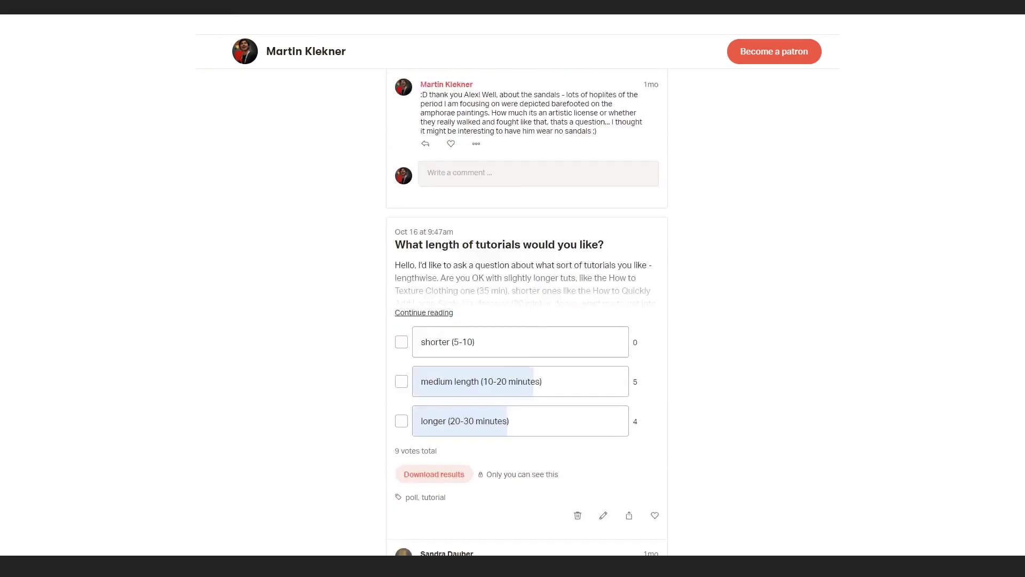